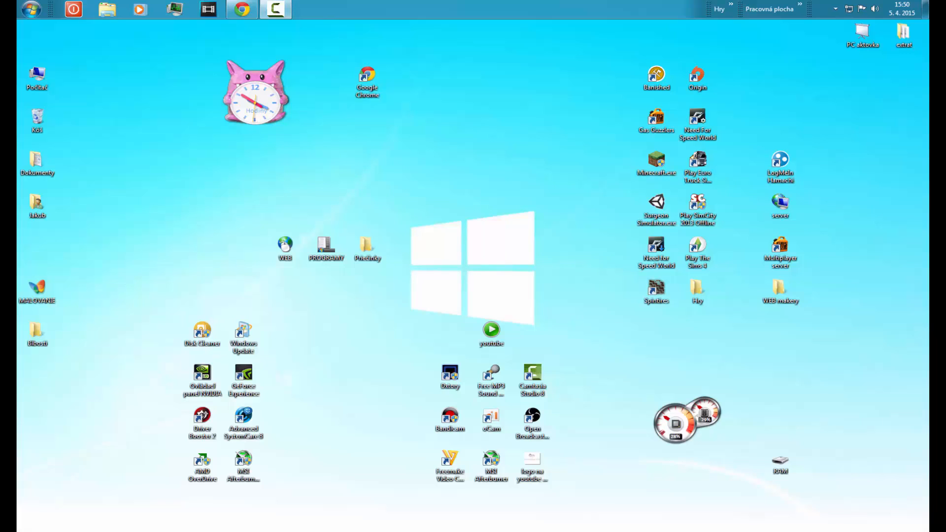
# Search the computer's programs and files for "fraps" and dismiss the search
pyautogui.press('super')
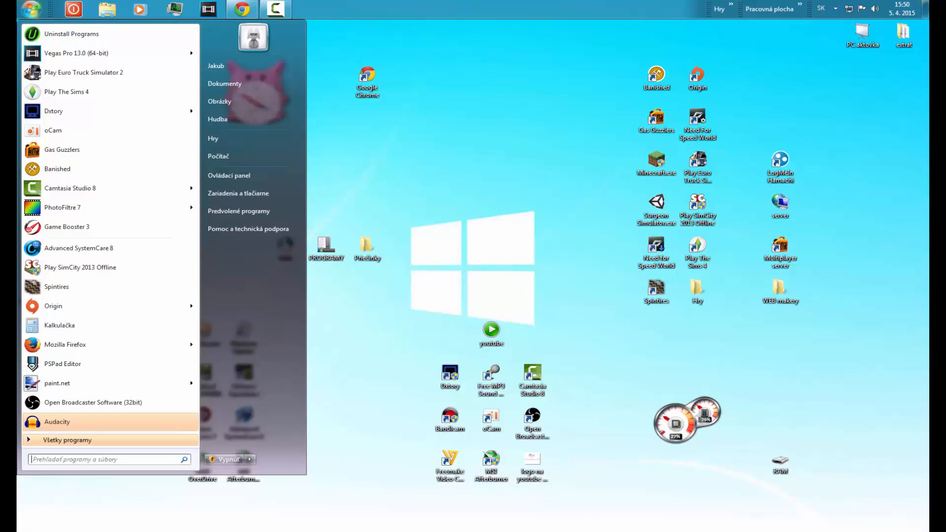
pyautogui.write('fra')
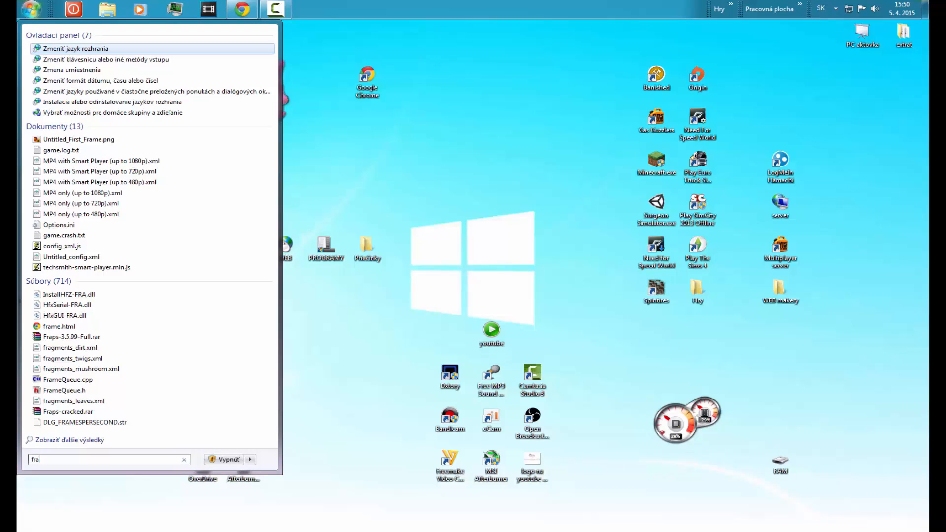
pyautogui.write('ps')
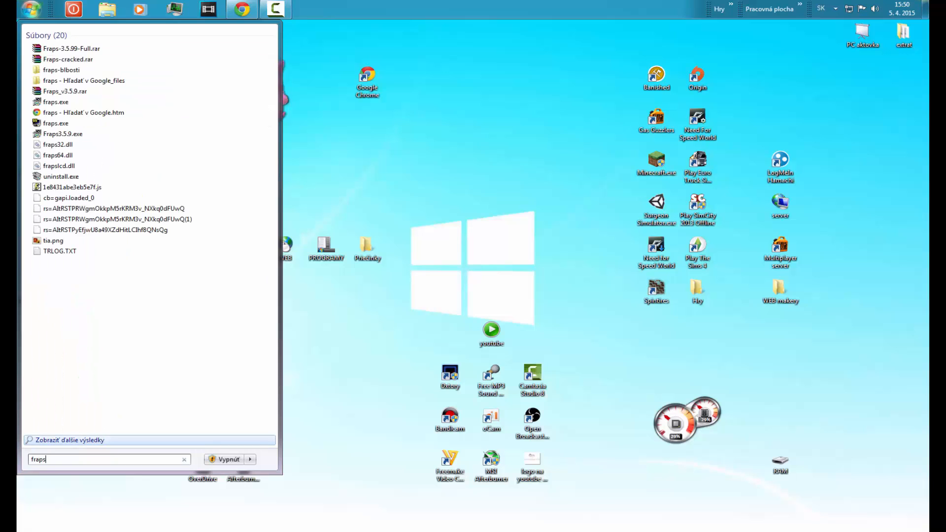
pyautogui.click(613, 177)
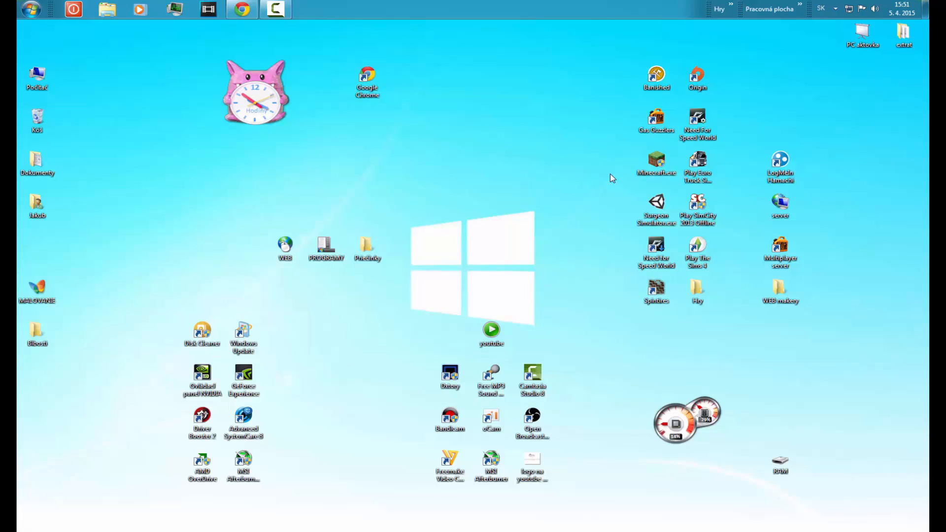
# Launch MSI Afterburner from the desktop and move its window closer to the middle of the screen
pyautogui.rightClick(497, 459)
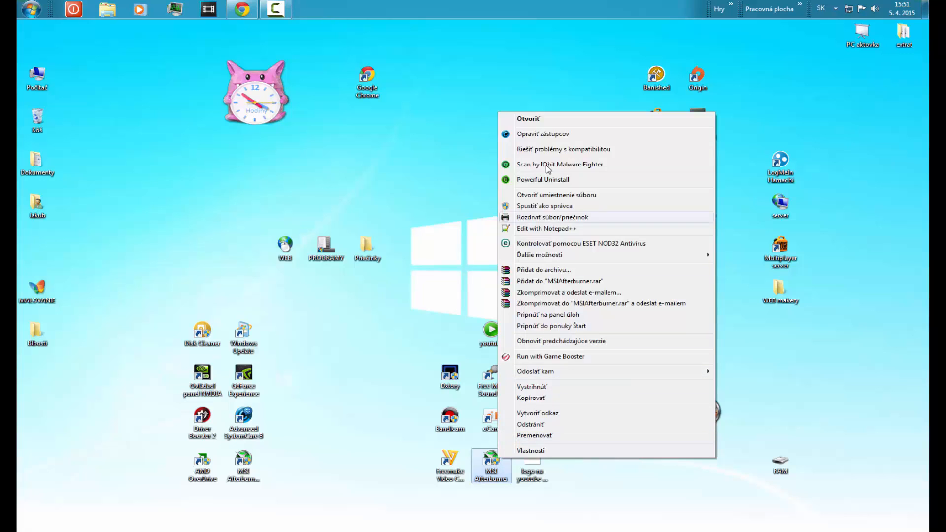
pyautogui.click(540, 121)
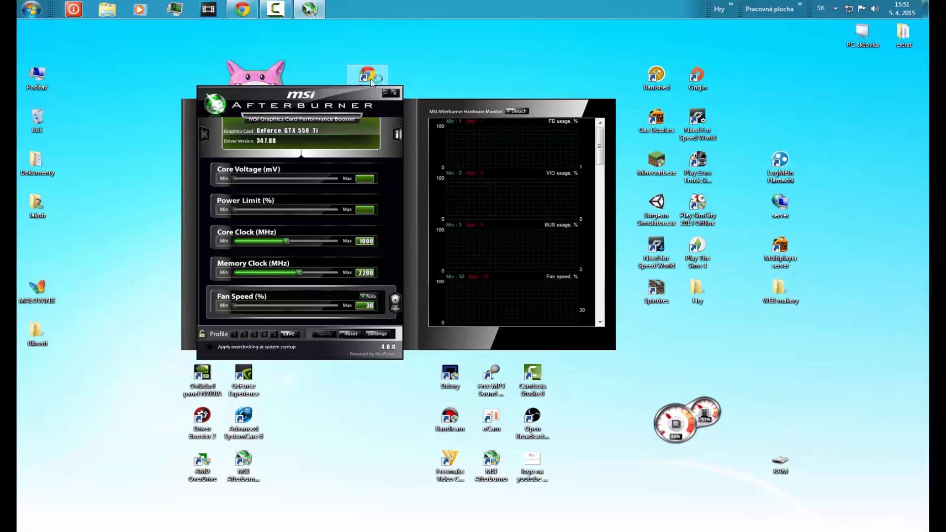
pyautogui.moveTo(366, 101); pyautogui.dragTo(495, 147)
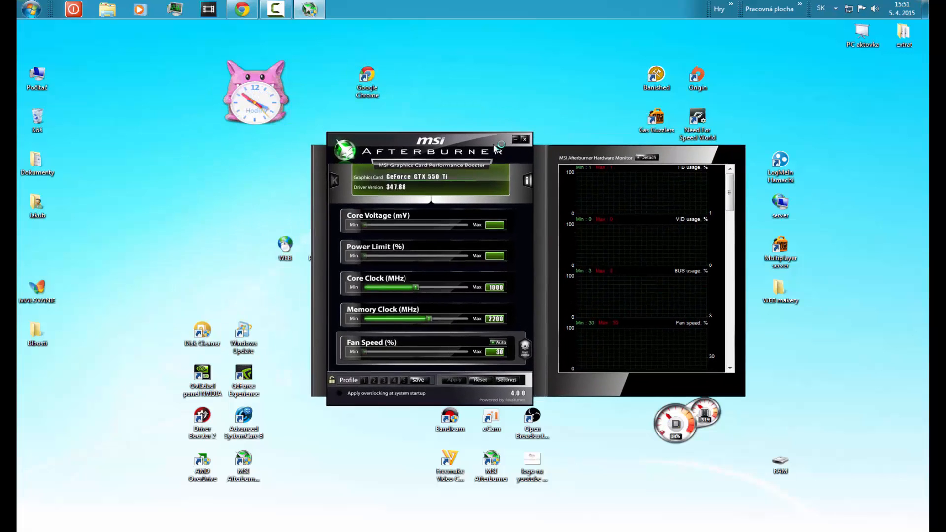
# In Chrome, open the MSI Afterburner Remote Server page on Download.com, start its download and return to the desktop
pyautogui.click(251, 5)
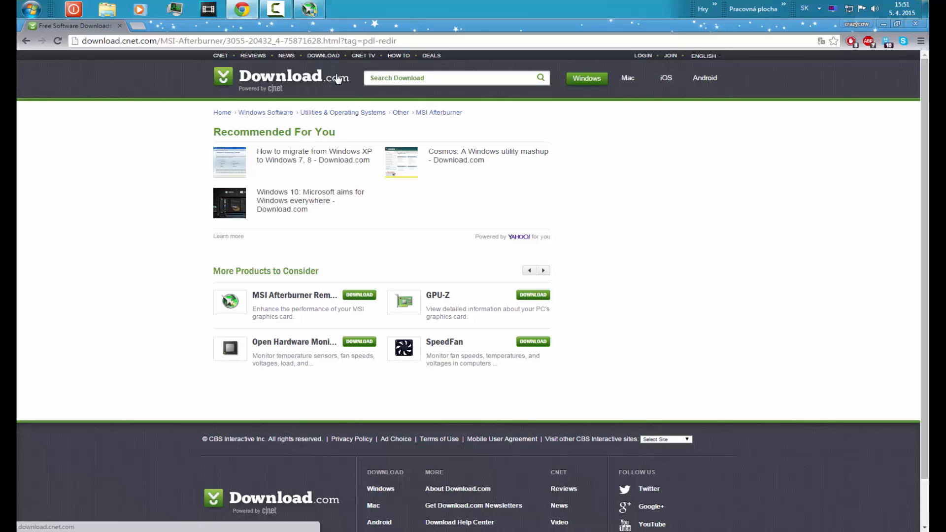
pyautogui.click(304, 296)
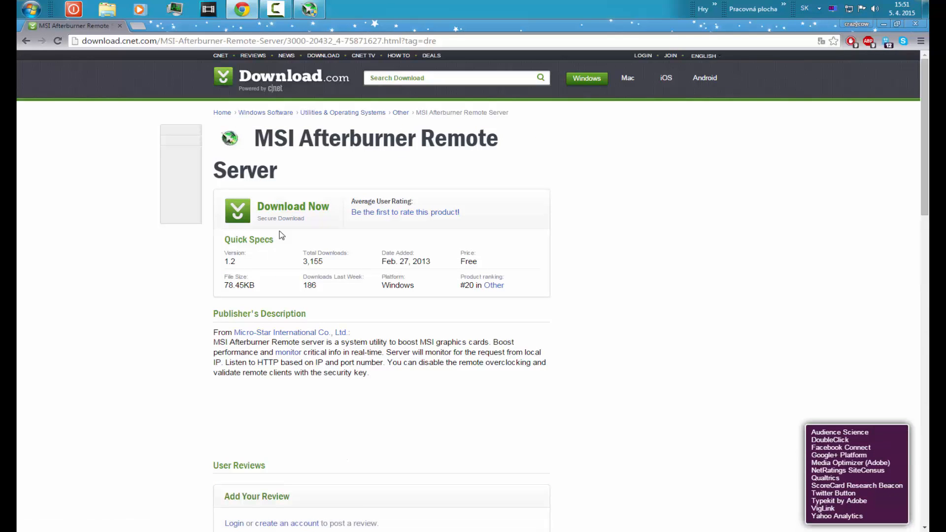
pyautogui.click(295, 212)
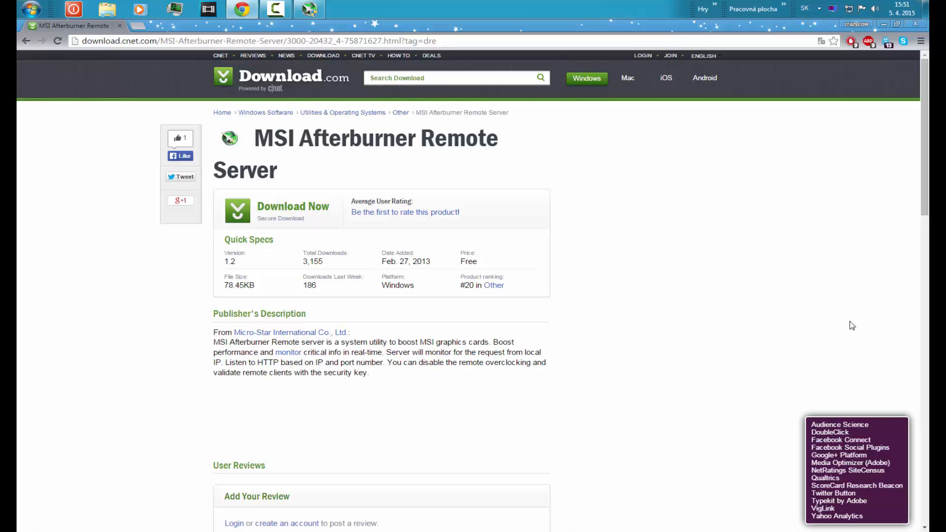
pyautogui.click(926, 10)
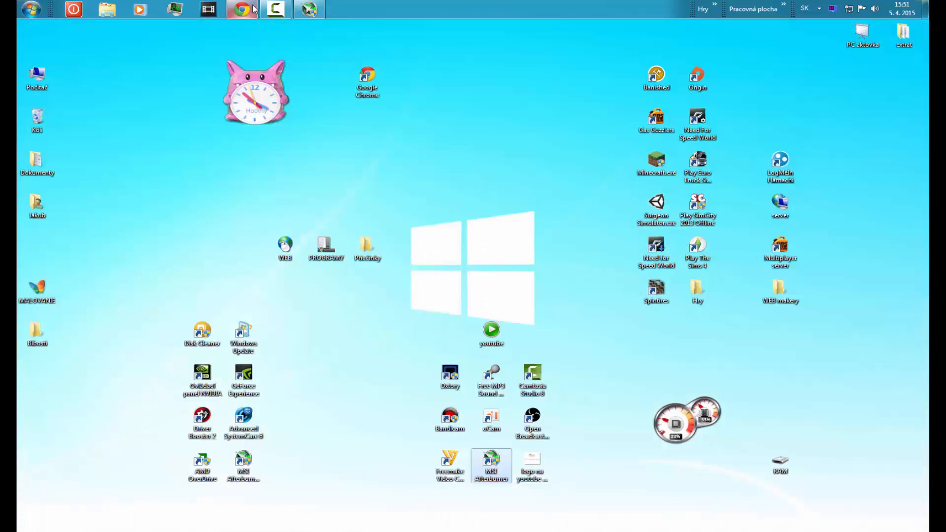
# Switch to MSI Afterburner, try raising the memory clock to its maximum, and close the program without applying it
pyautogui.click(306, 8)
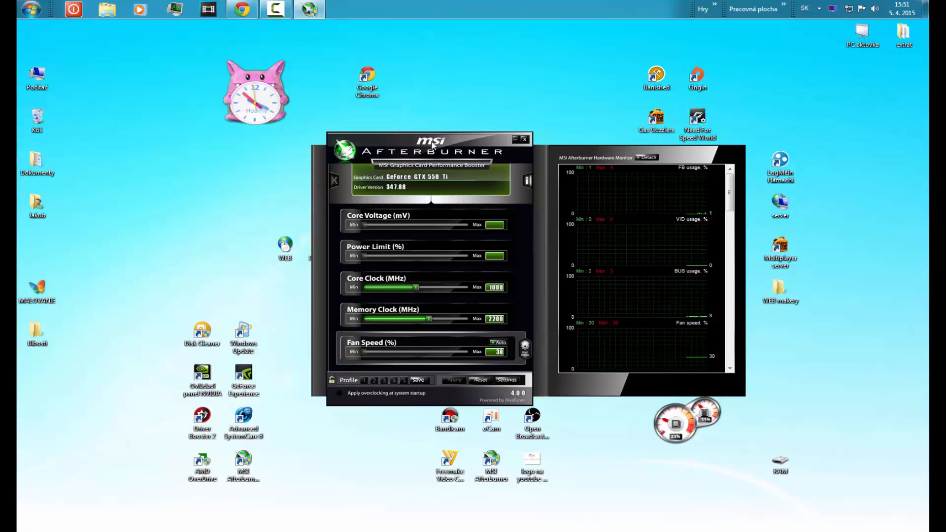
pyautogui.moveTo(430, 141); pyautogui.dragTo(405, 157)
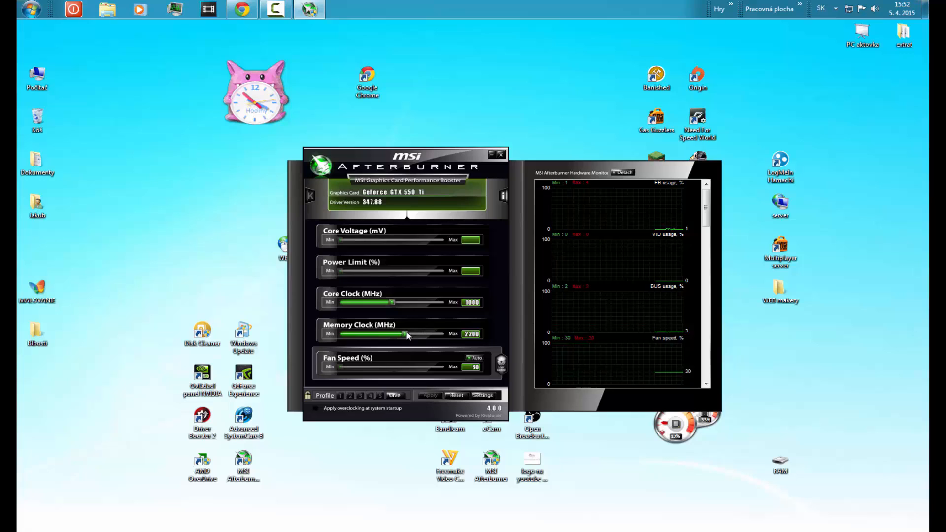
pyautogui.moveTo(405, 335); pyautogui.dragTo(444, 341)
pyautogui.click(500, 155)
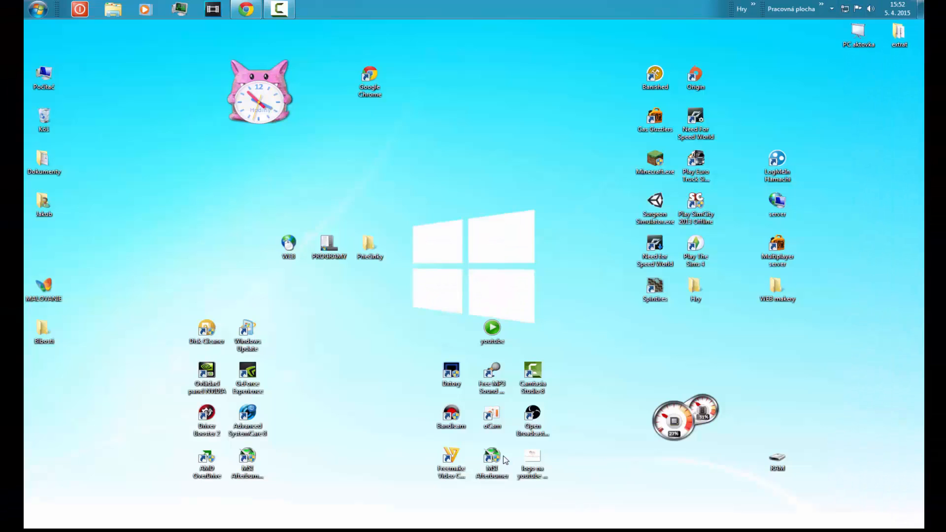
# Relaunch MSI Afterburner and set the framerate to 59 FPS in its video capture properties
pyautogui.doubleClick(492, 456)
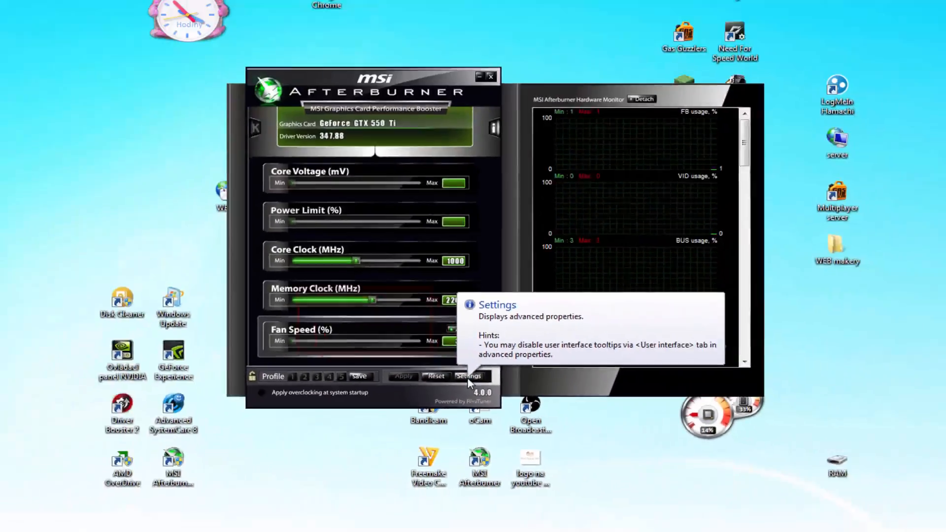
pyautogui.click(468, 377)
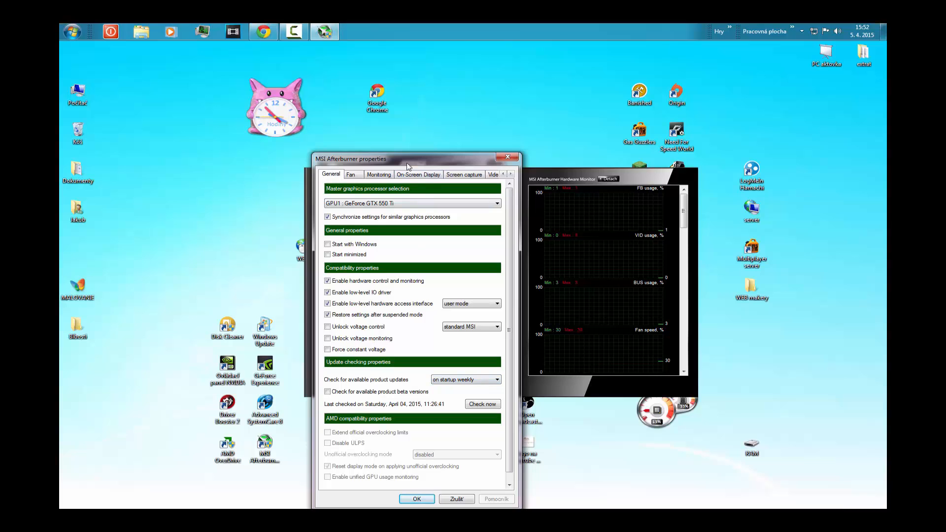
pyautogui.moveTo(407, 165); pyautogui.dragTo(520, 154)
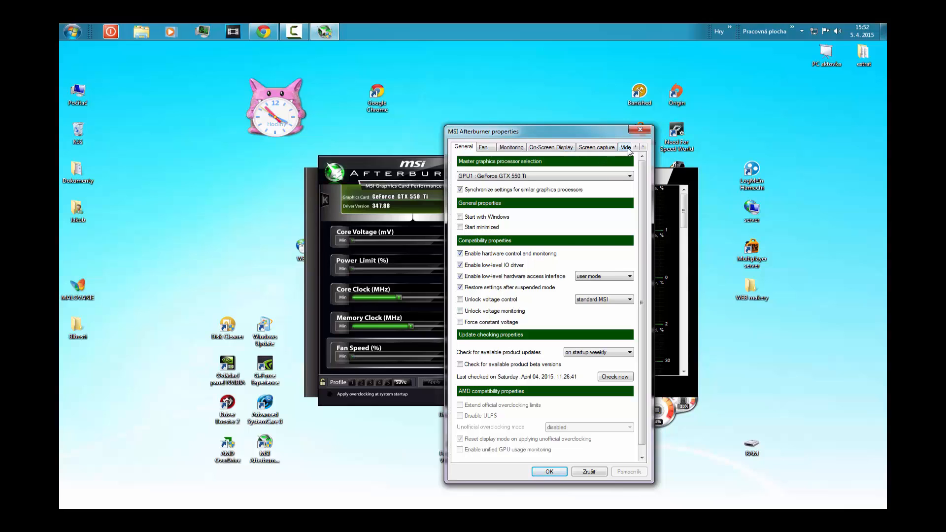
pyautogui.click(642, 147)
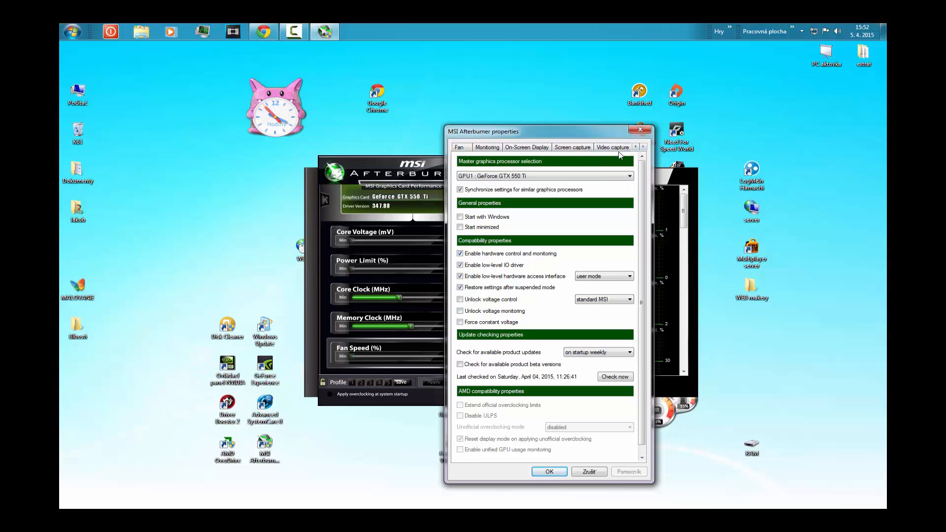
pyautogui.click(617, 147)
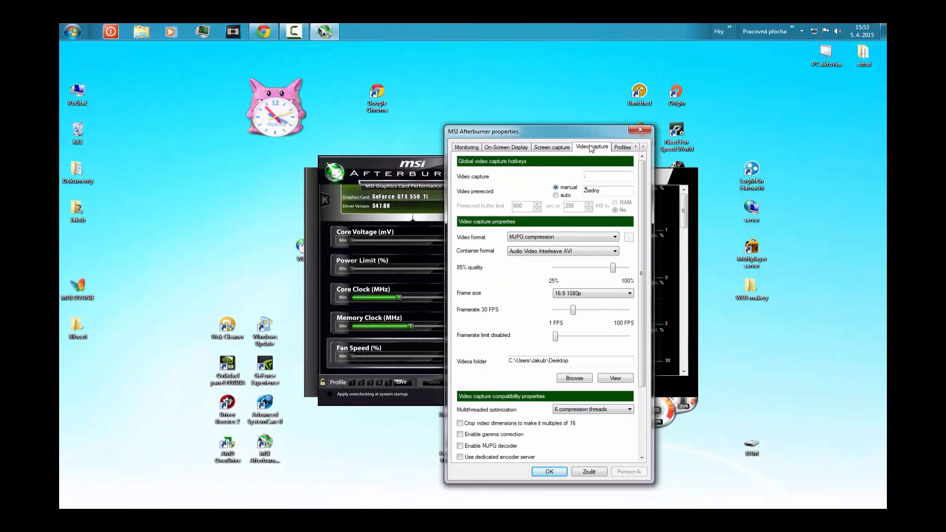
pyautogui.moveTo(573, 310); pyautogui.dragTo(590, 311)
pyautogui.moveTo(543, 137); pyautogui.dragTo(513, 131)
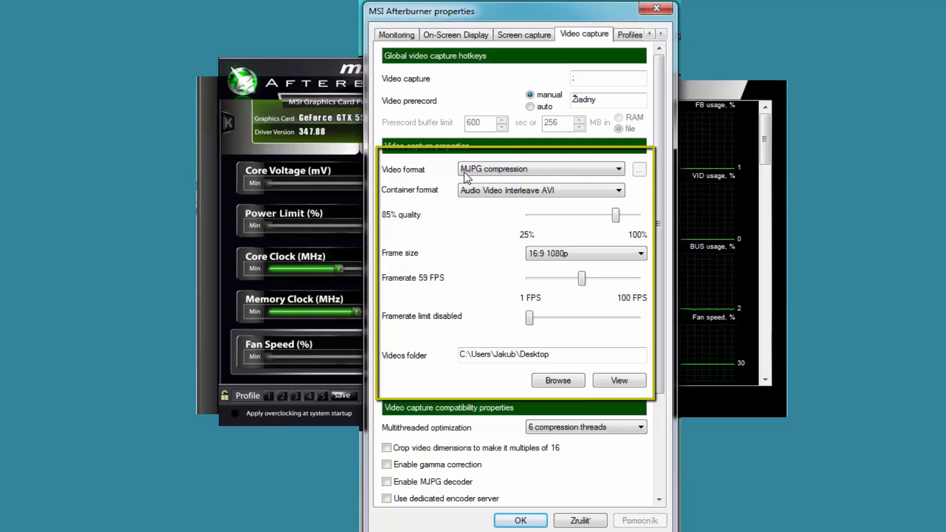
# Look through the available video format options for video capture
pyautogui.click(507, 169)
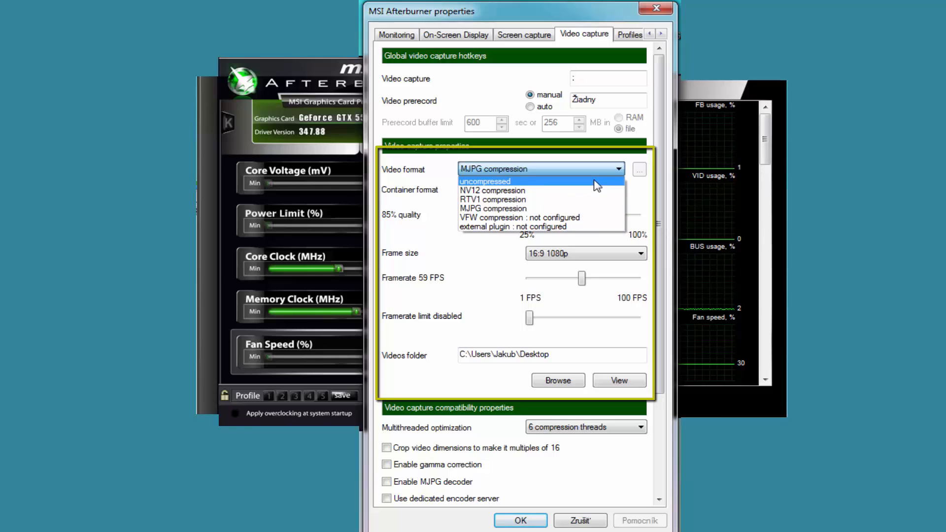
pyautogui.click(596, 213)
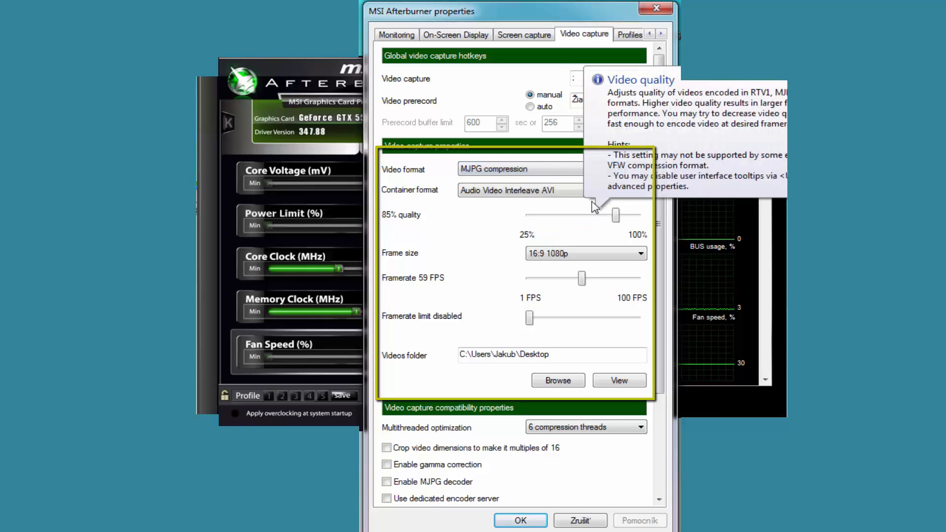
pyautogui.click(595, 192)
pyautogui.click(590, 171)
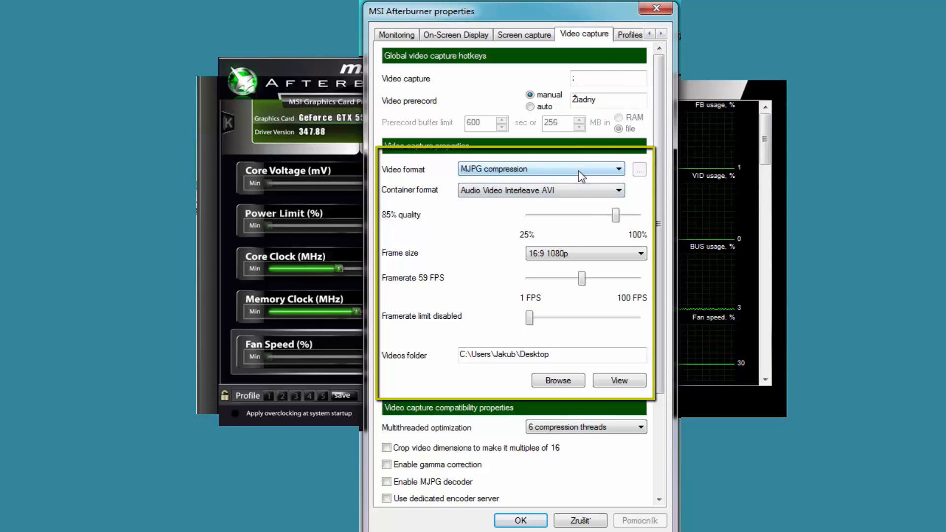
# Try the external plugin video format, view its external encoder configuration, and close it without choosing an encoder
pyautogui.click(584, 172)
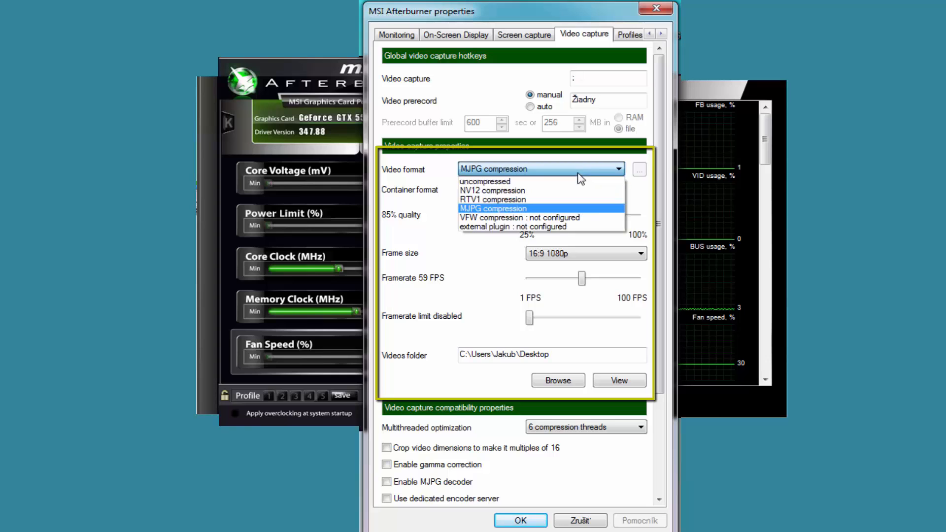
pyautogui.click(600, 226)
pyautogui.click(639, 169)
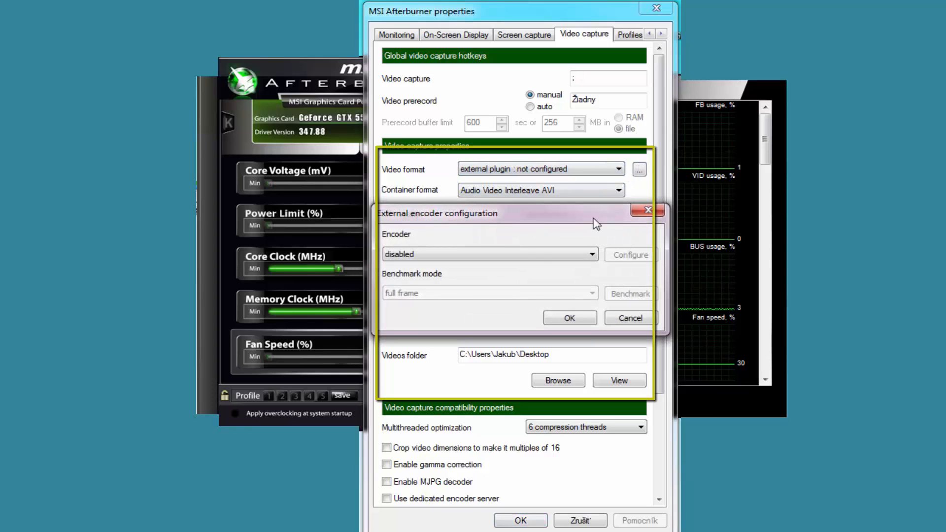
pyautogui.click(539, 253)
pyautogui.click(538, 252)
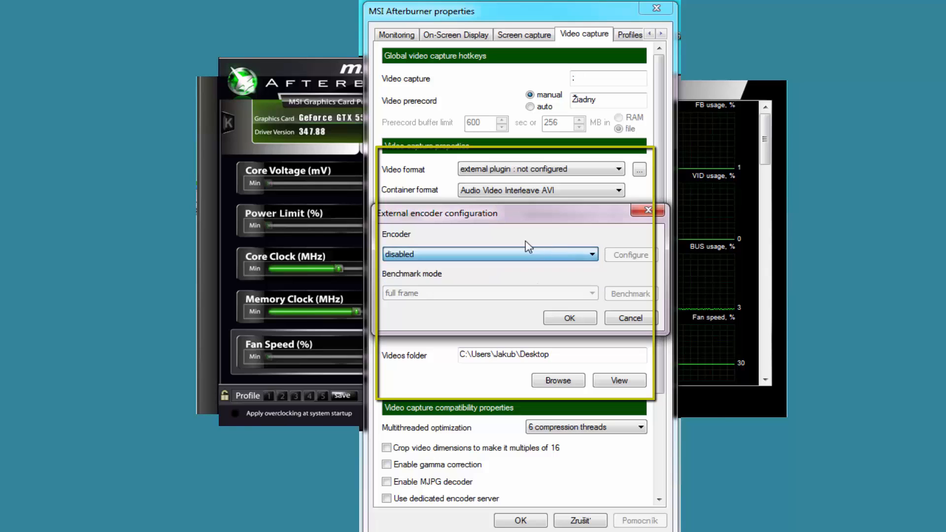
pyautogui.click(648, 210)
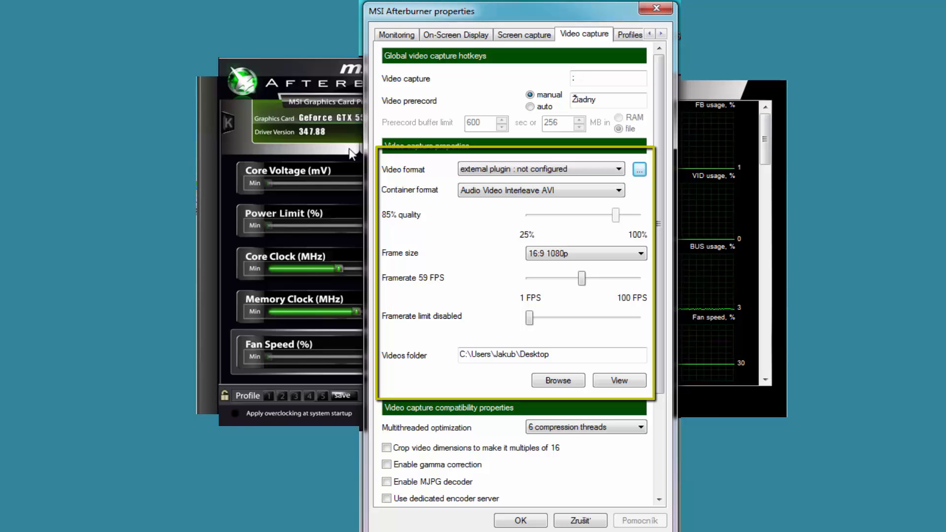
# Set the video format to MJPG compression and the container format to Audio Video Interleave AVI
pyautogui.click(564, 189)
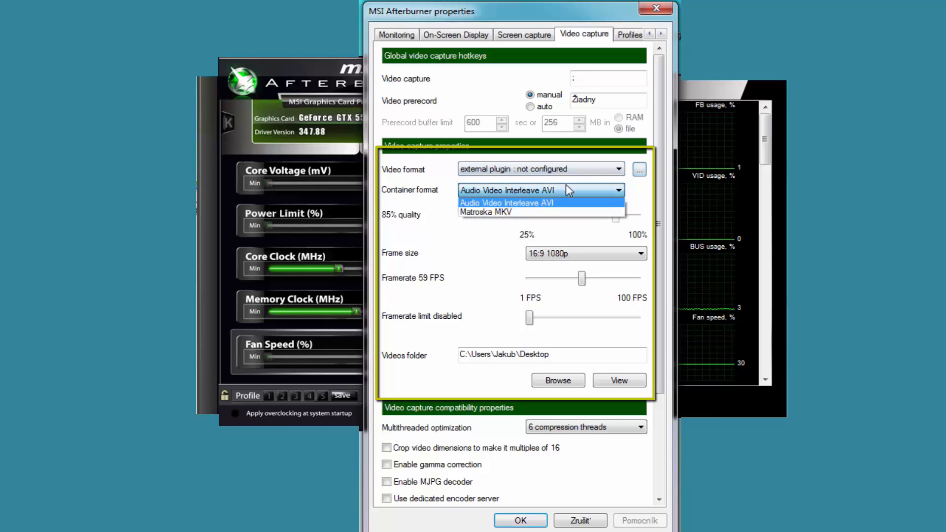
pyautogui.click(419, 198)
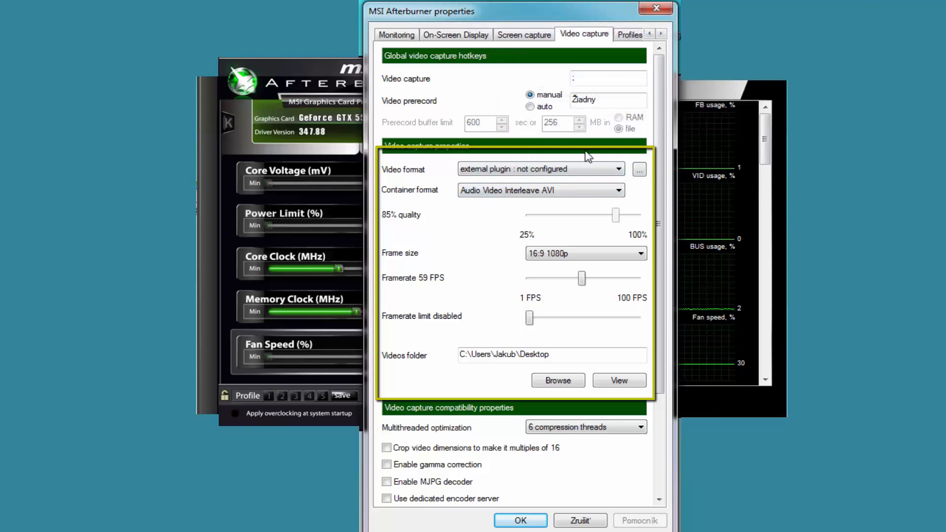
pyautogui.click(613, 167)
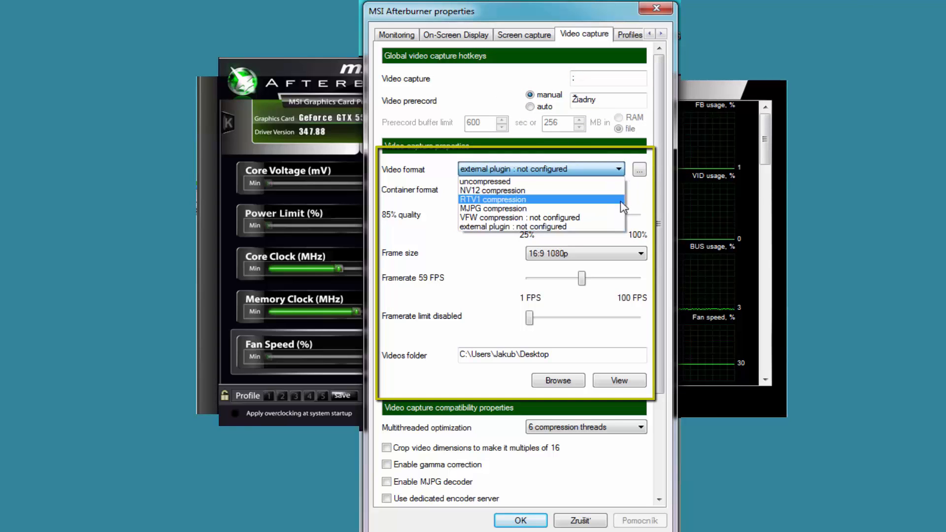
pyautogui.click(612, 208)
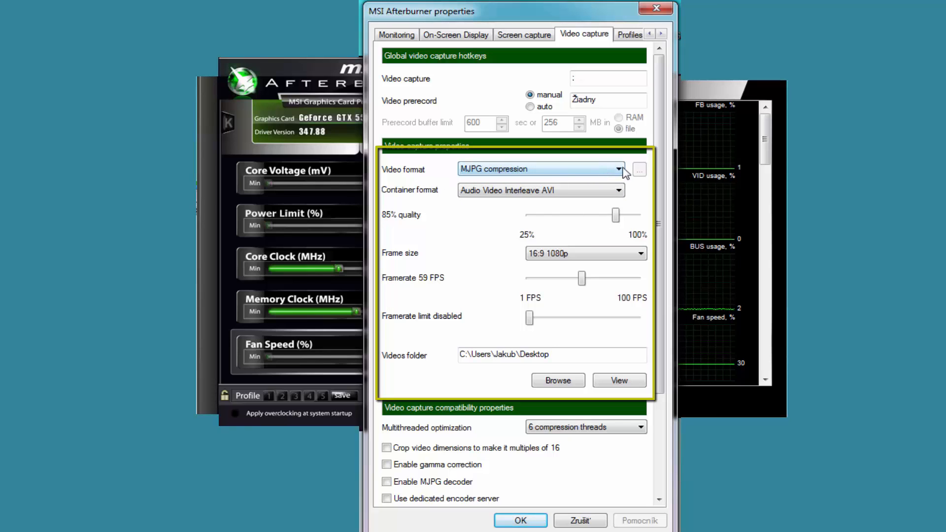
pyautogui.moveTo(599, 171)
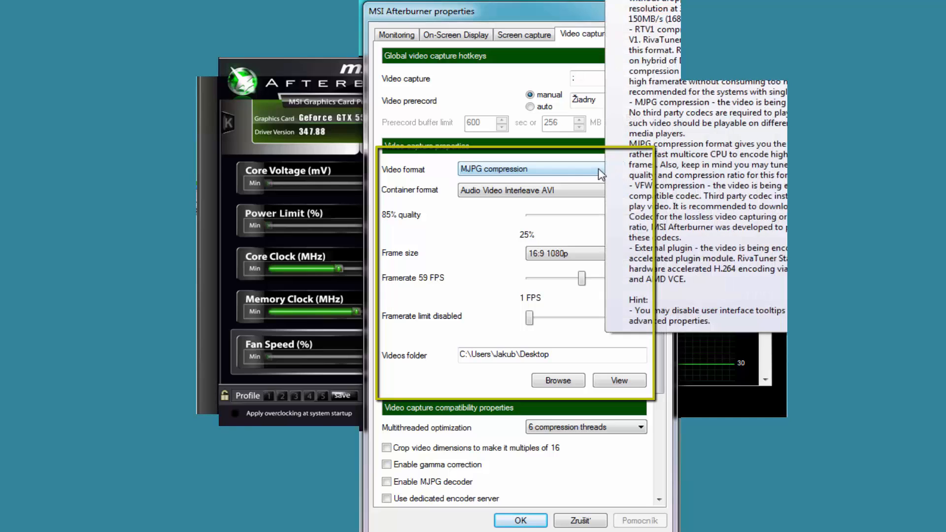
pyautogui.click(560, 189)
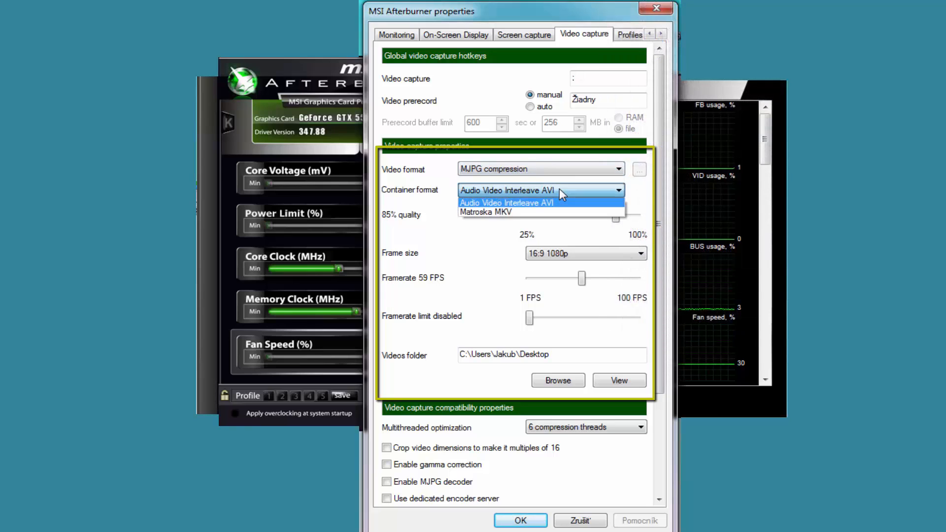
pyautogui.click(605, 202)
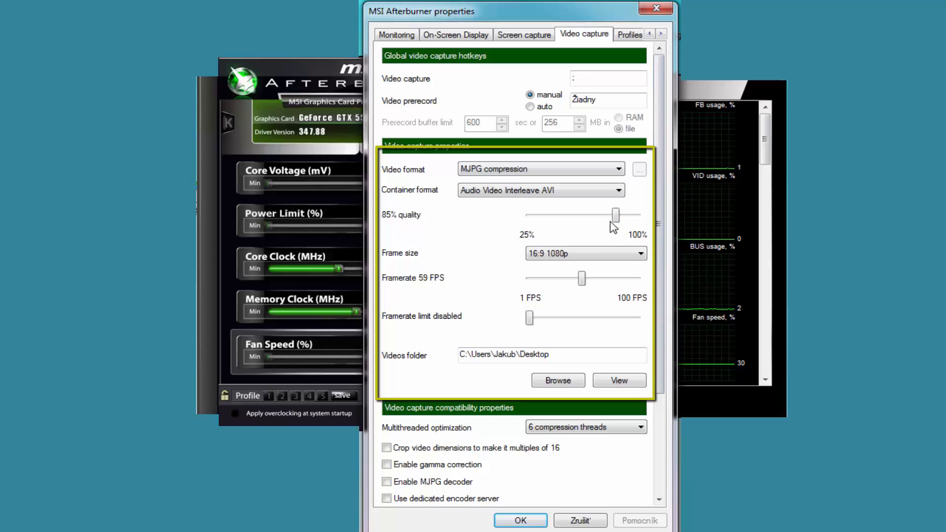
# Set the video capture quality to 100%
pyautogui.moveTo(615, 217); pyautogui.dragTo(432, 220)
pyautogui.moveTo(535, 220)
pyautogui.moveTo(530, 215); pyautogui.dragTo(688, 214)
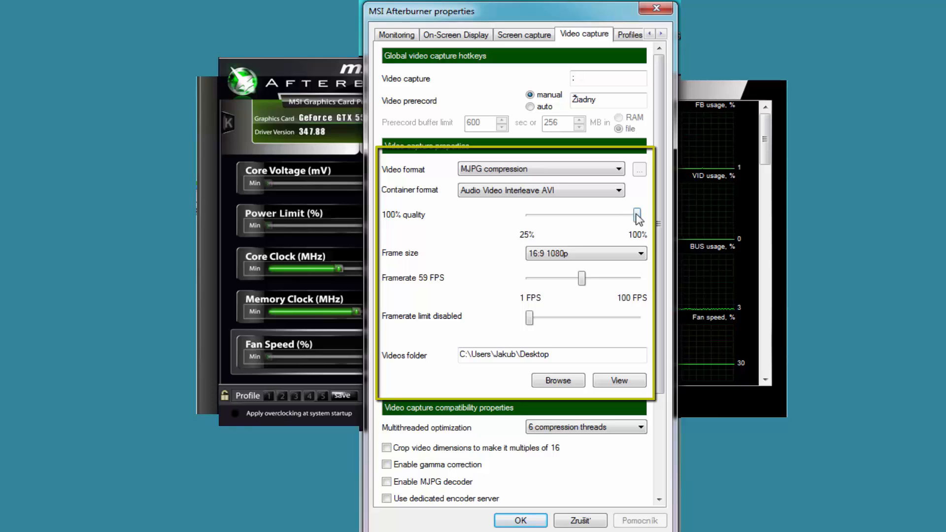
# Set the video capture quality to 86% and the frame size to 16:9 1080p
pyautogui.moveTo(636, 214); pyautogui.dragTo(618, 229)
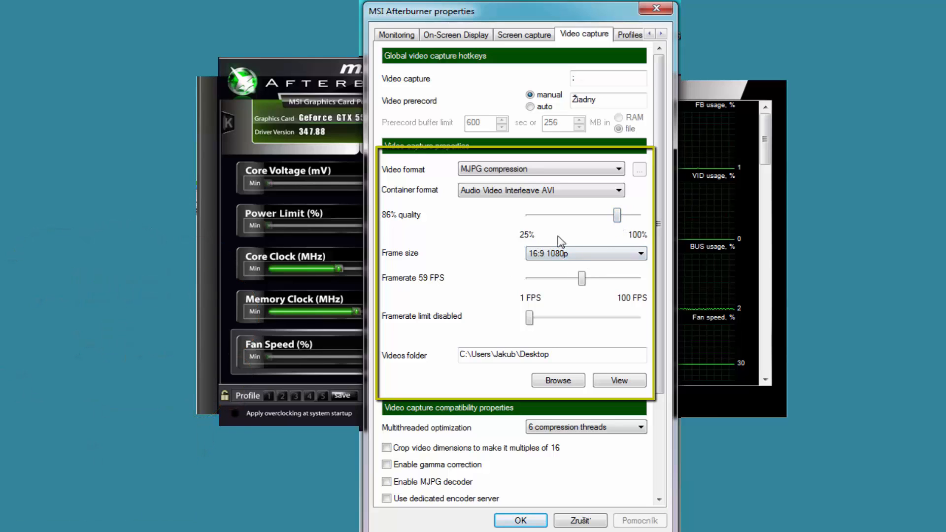
pyautogui.click(577, 255)
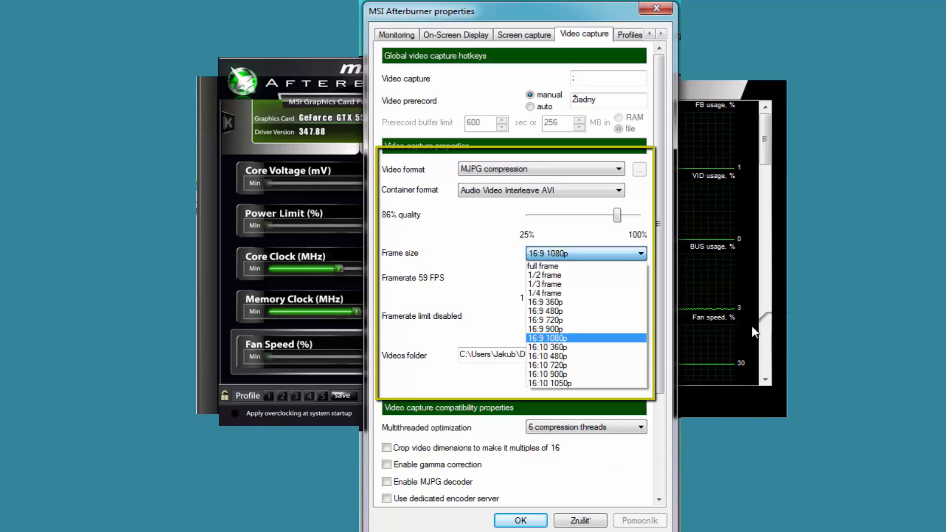
pyautogui.moveTo(752, 326)
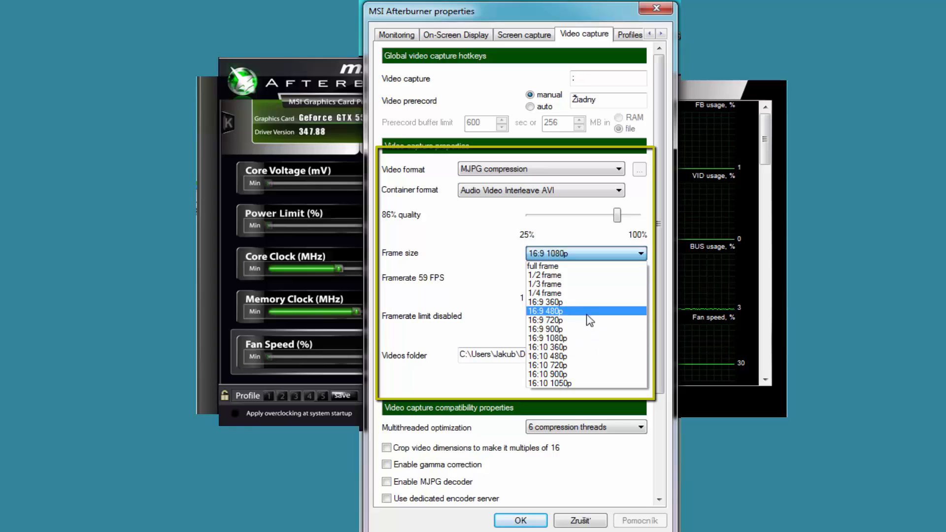
pyautogui.click(590, 340)
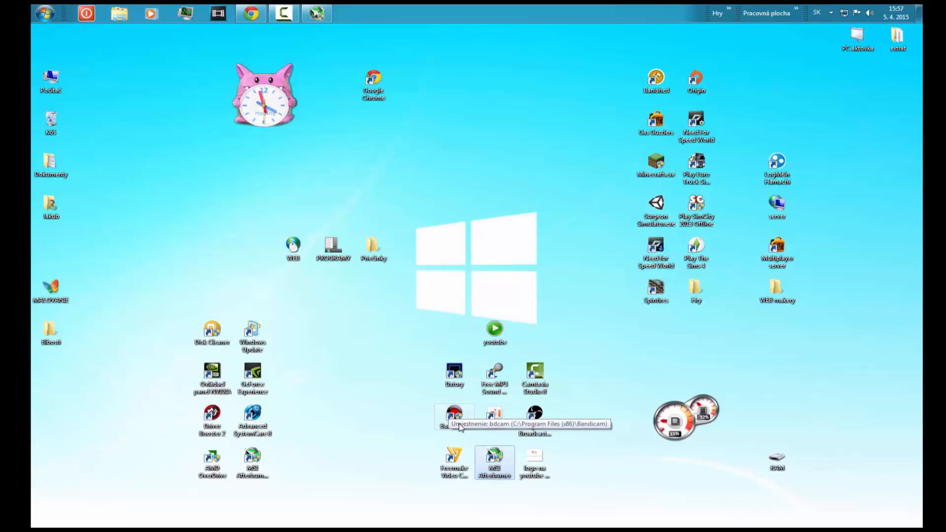
# Move the Bandicam and Dxtory desktop shortcuts aside, return them to their places, and briefly select the game shortcuts
pyautogui.moveTo(460, 427); pyautogui.dragTo(420, 426)
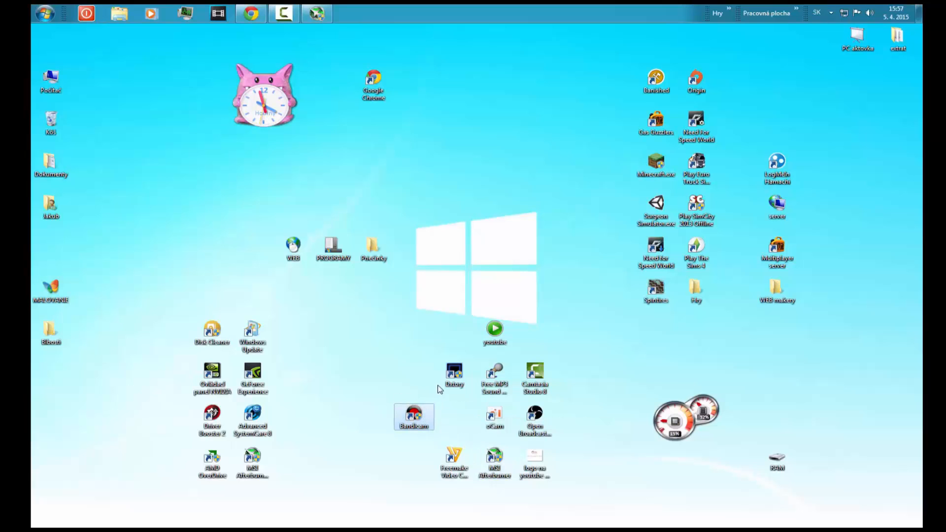
pyautogui.moveTo(452, 377); pyautogui.dragTo(405, 384)
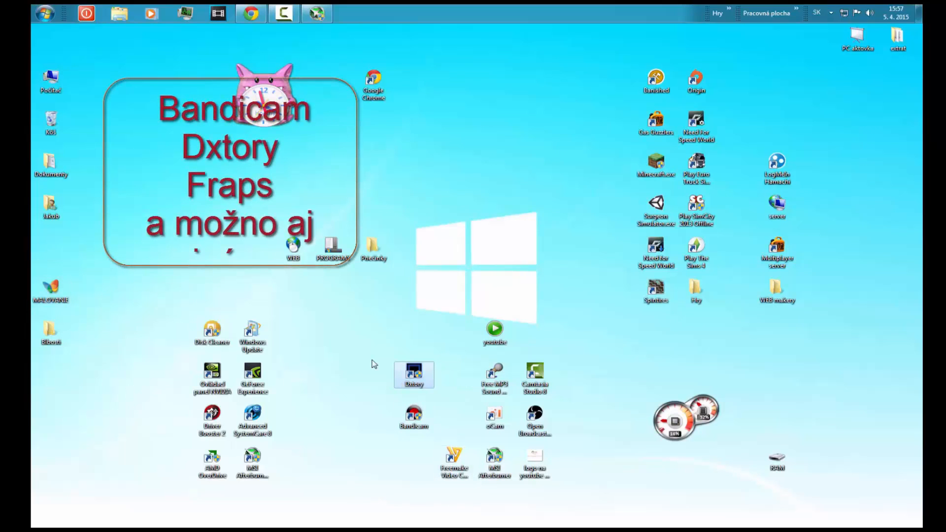
pyautogui.moveTo(395, 345); pyautogui.dragTo(426, 433)
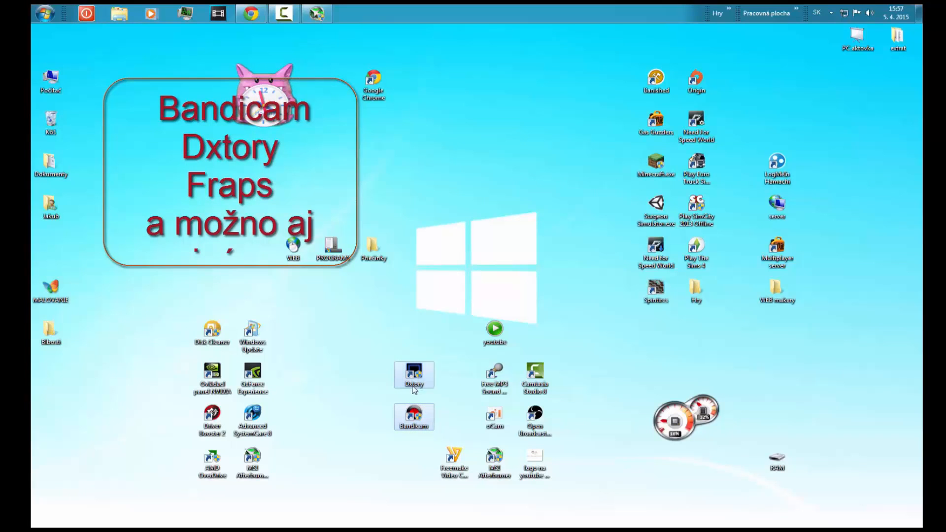
pyautogui.moveTo(410, 383); pyautogui.dragTo(451, 383)
pyautogui.click(369, 386)
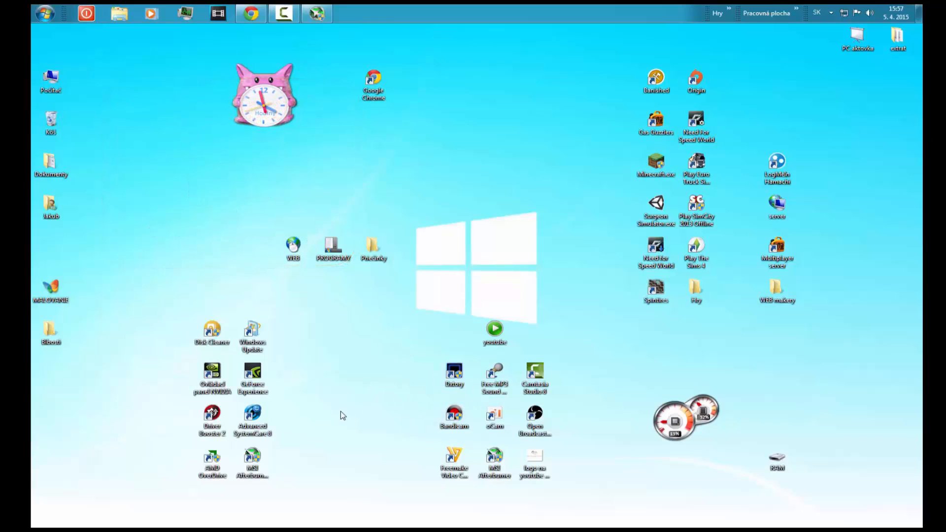
pyautogui.moveTo(635, 67); pyautogui.dragTo(715, 329)
pyautogui.click(593, 308)
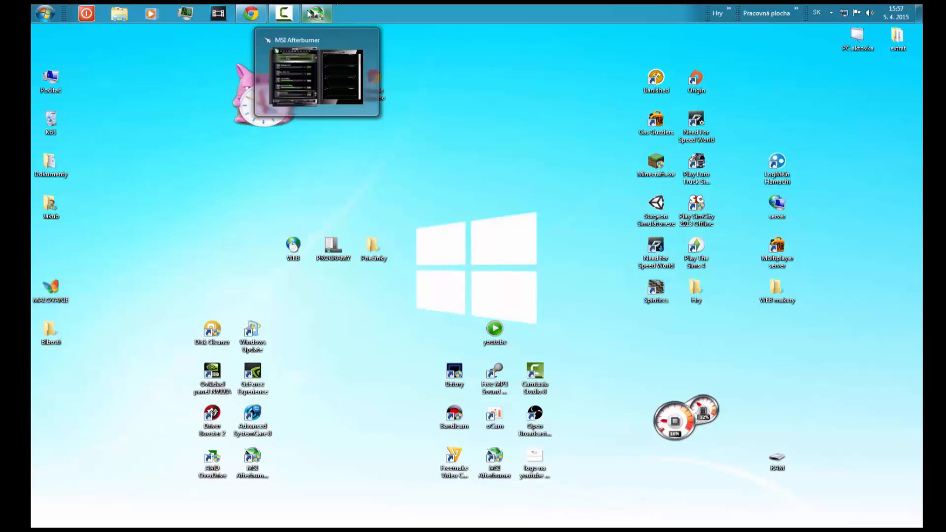
# Switch back to MSI Afterburner and reposition its properties window
pyautogui.moveTo(274, 6)
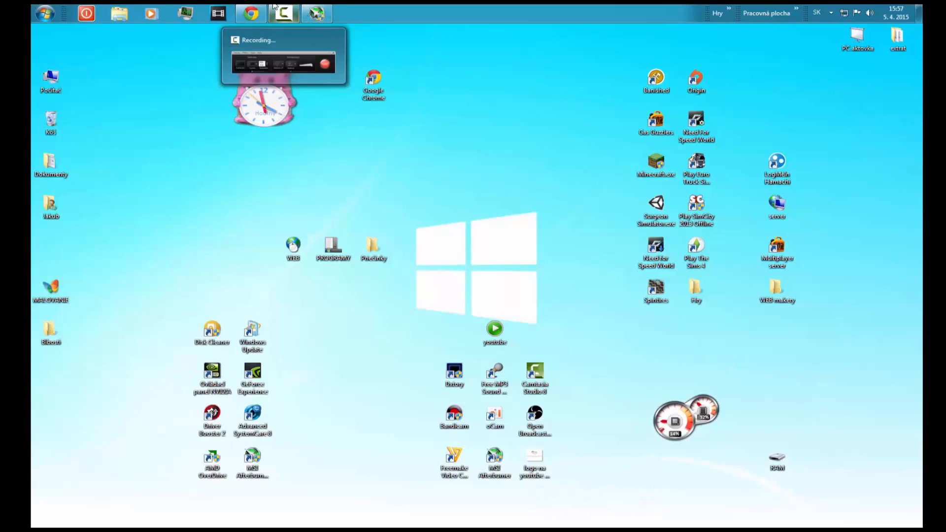
pyautogui.moveTo(313, 7)
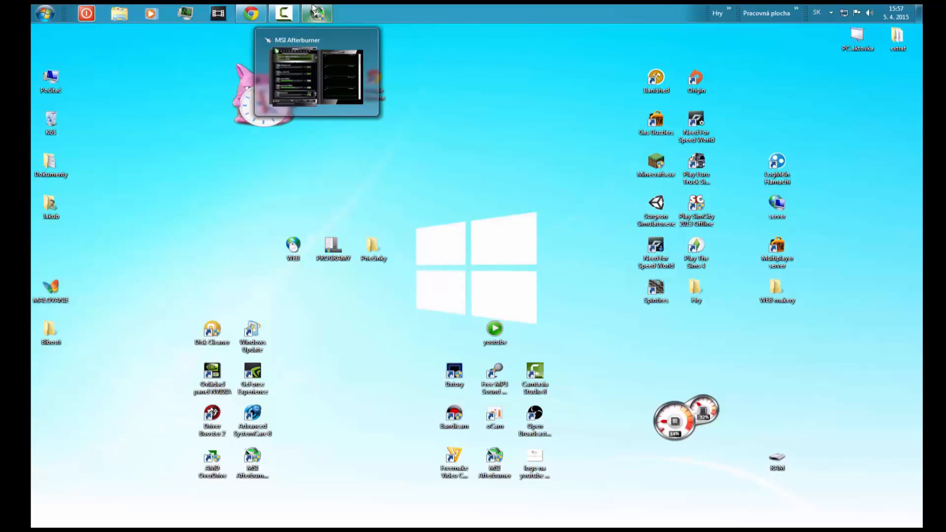
pyautogui.click(313, 7)
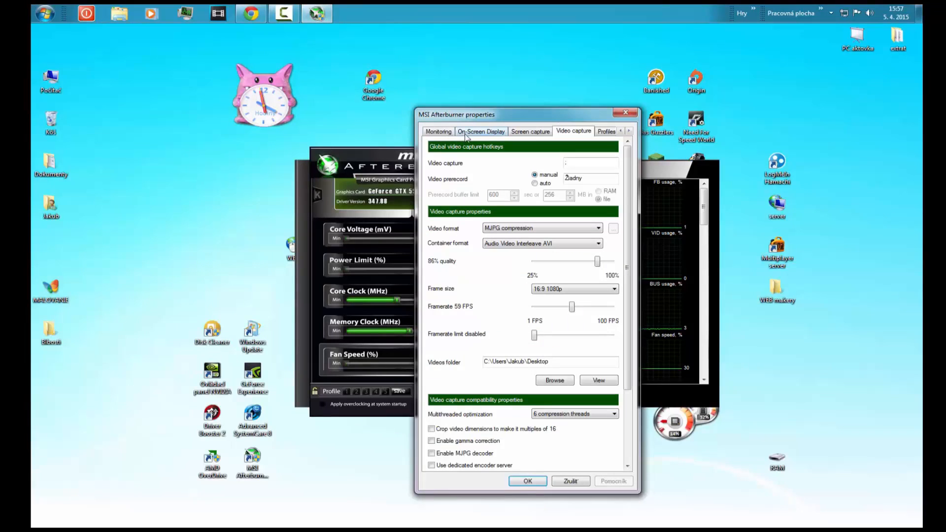
pyautogui.moveTo(517, 120); pyautogui.dragTo(500, 138)
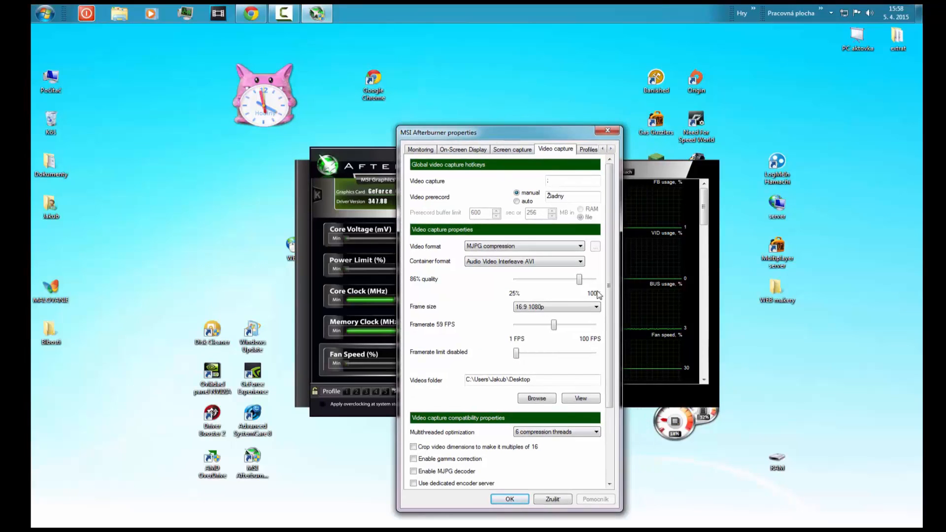
# Try video capture framerates of 60 and 50 FPS, and settle on 30 FPS
pyautogui.moveTo(555, 326); pyautogui.dragTo(555, 326)
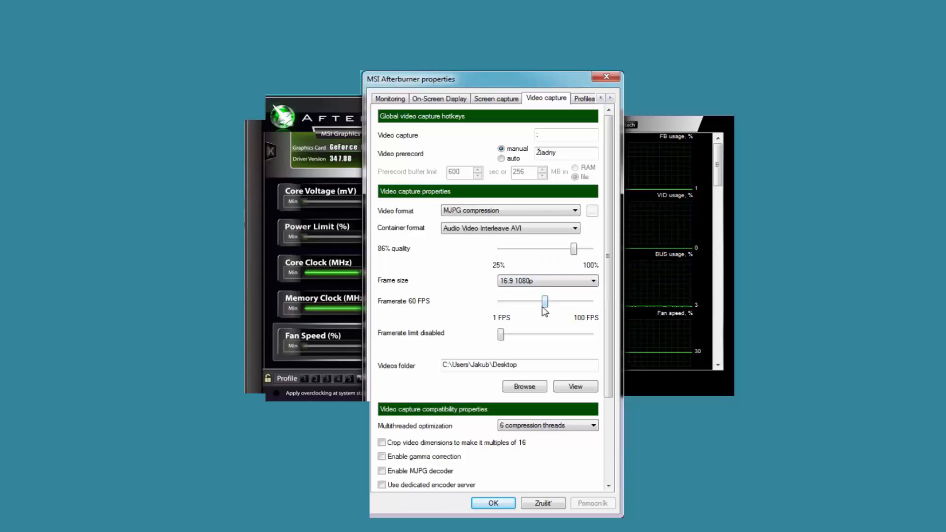
pyautogui.moveTo(543, 306); pyautogui.dragTo(536, 314)
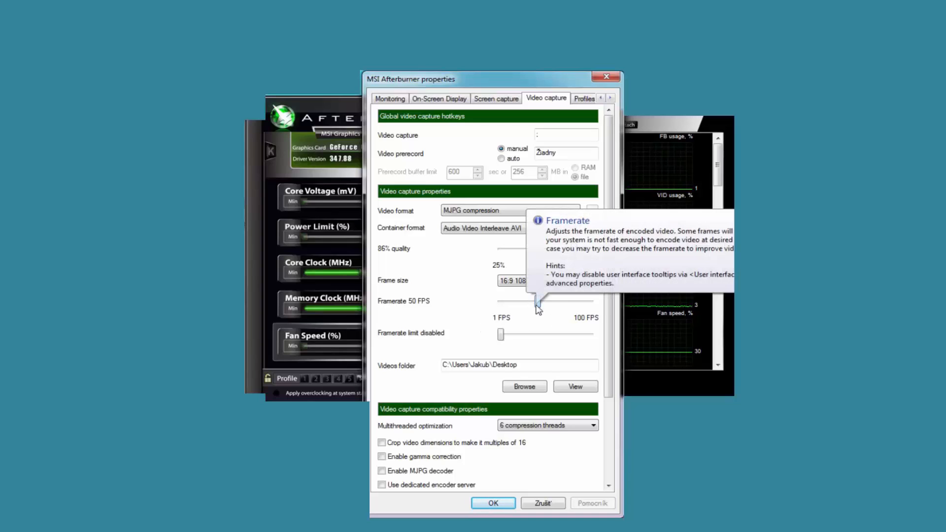
pyautogui.moveTo(538, 309); pyautogui.dragTo(523, 308)
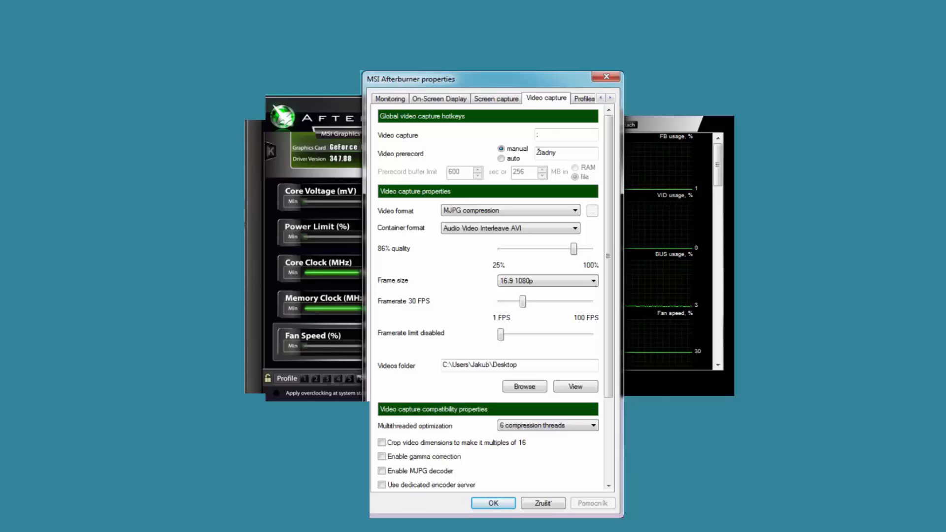
pyautogui.press('F10')
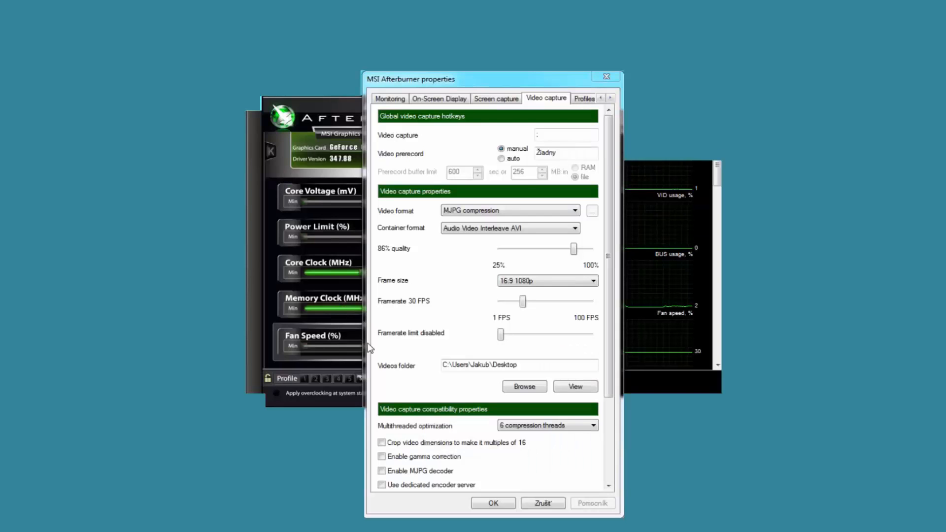
# View the contents of the videos folder and close its window
pyautogui.click(597, 390)
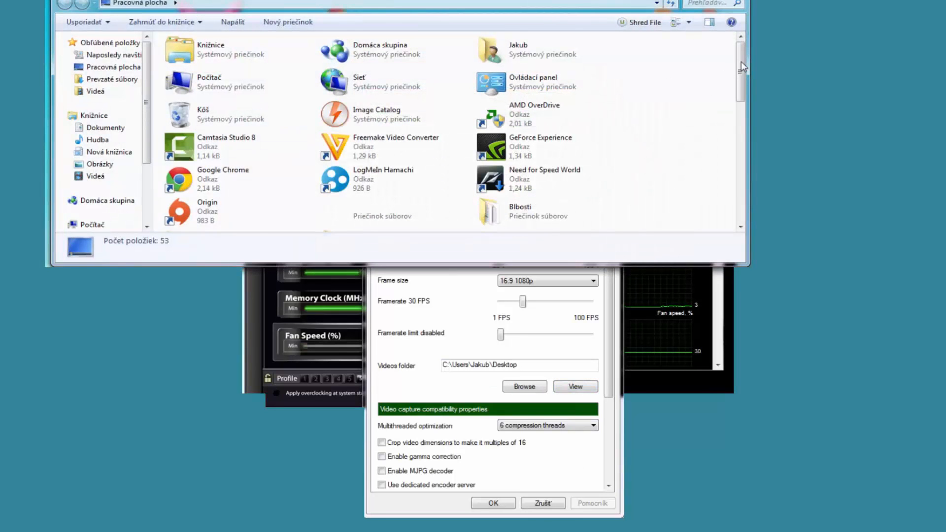
pyautogui.scroll(-5, 742, 66)
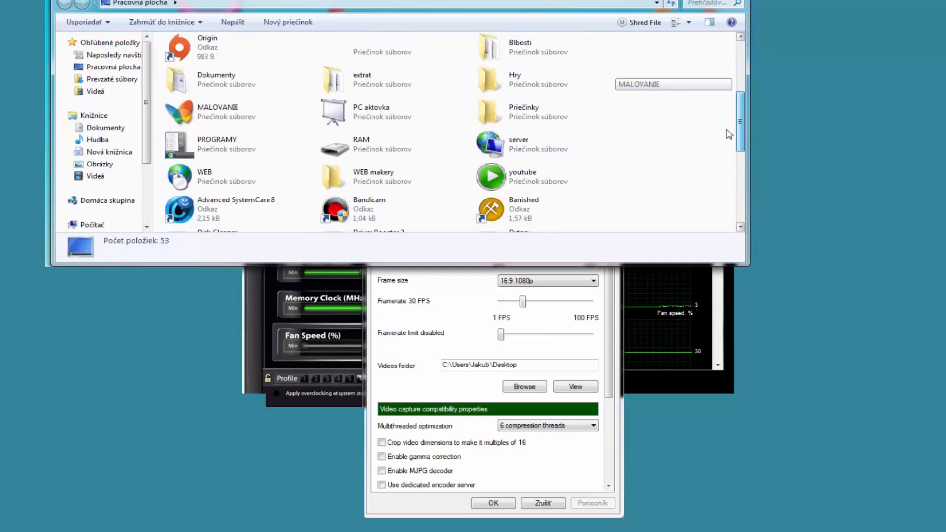
pyautogui.moveTo(729, 134); pyautogui.dragTo(713, 223)
pyautogui.click(735, 1)
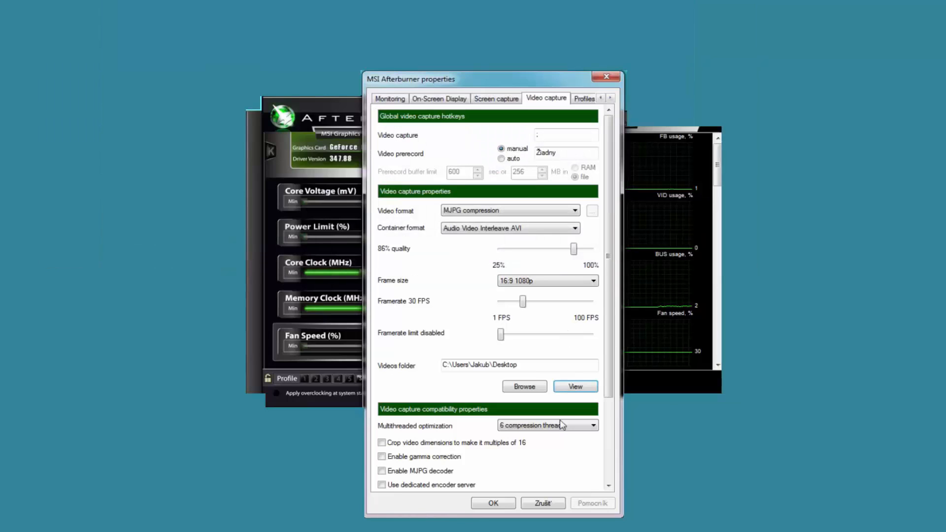
# Try automatic multithreaded optimization and return it to 6 compression threads
pyautogui.click(542, 428)
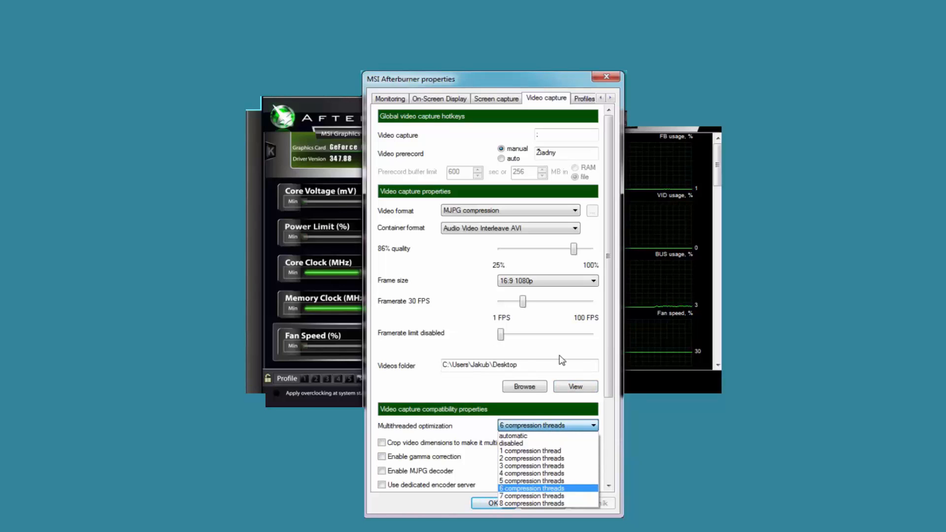
pyautogui.click(593, 436)
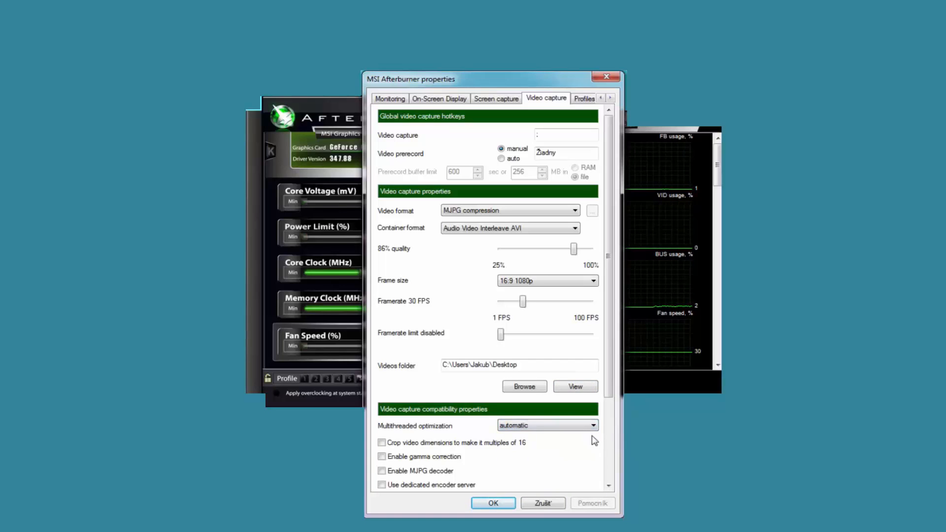
pyautogui.click(582, 427)
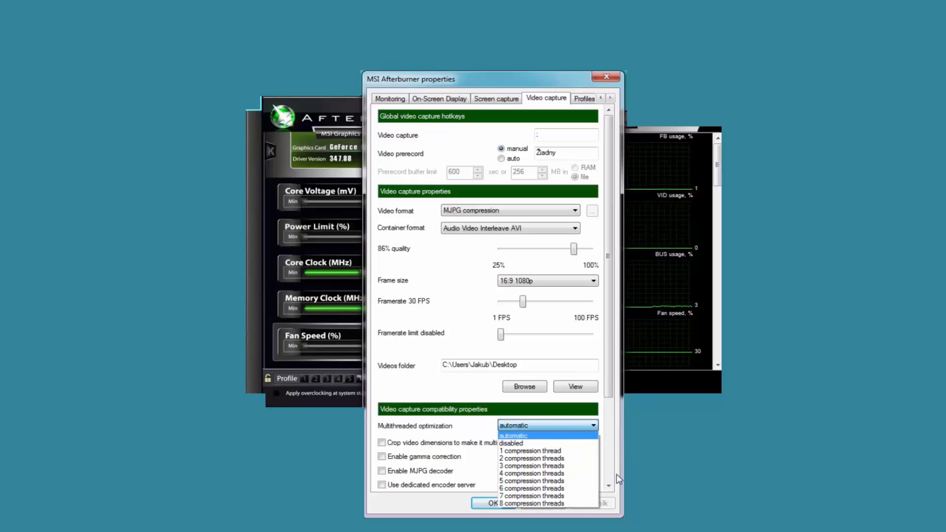
pyautogui.click(592, 488)
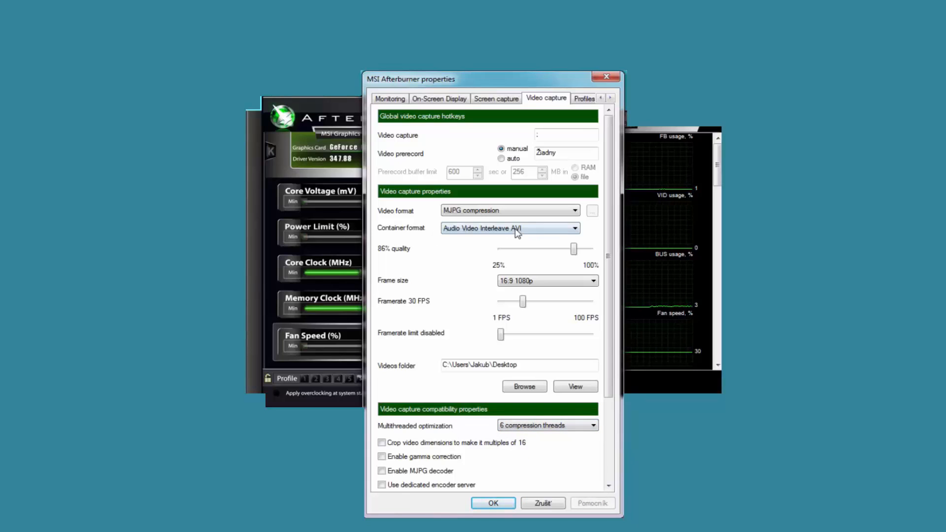
# Set audio source #1 to WASAPI capture device with Microphone (Realtek High Definition Audio)
pyautogui.scroll(-2, 609, 315)
pyautogui.scroll(-3, 607, 333)
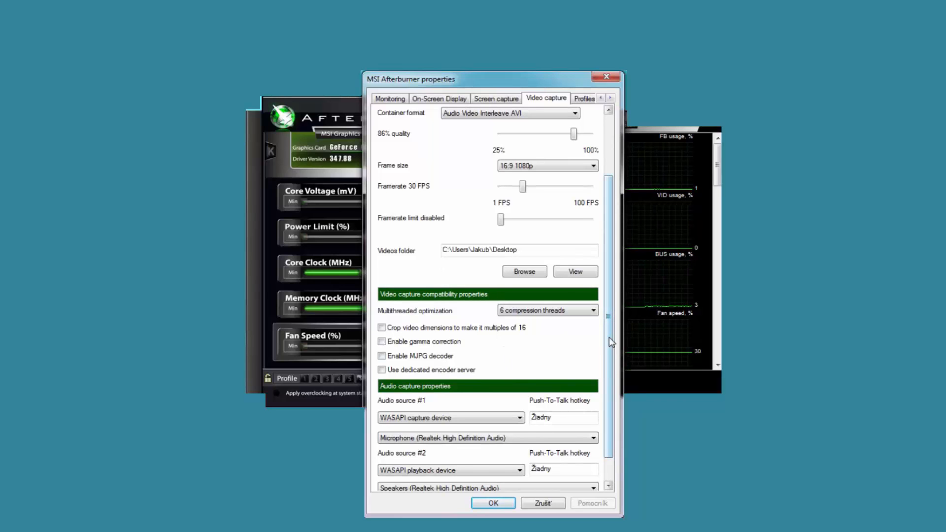
pyautogui.scroll(-2, 611, 340)
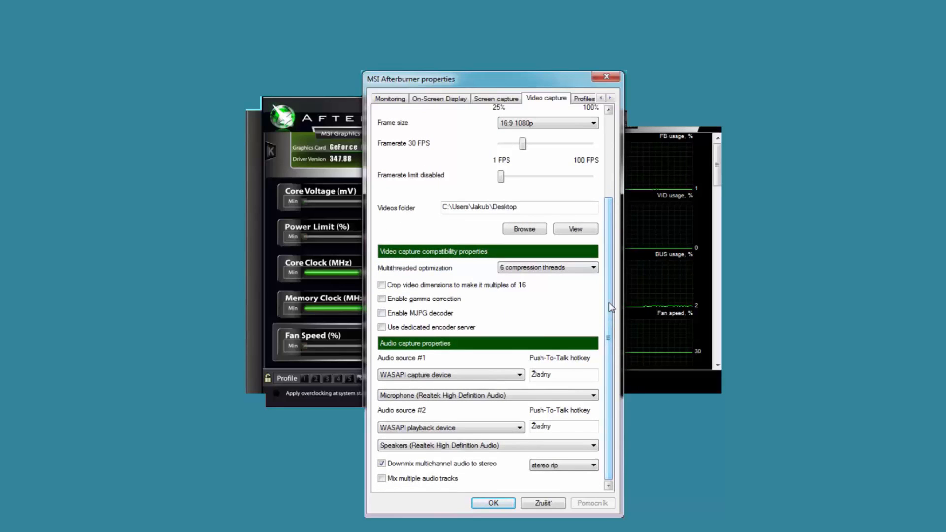
pyautogui.click(490, 375)
pyautogui.click(489, 375)
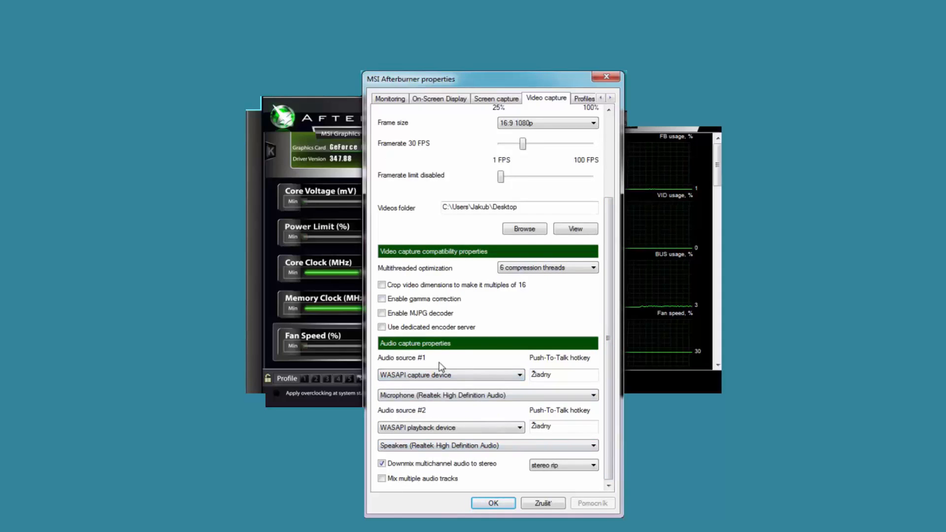
pyautogui.click(463, 376)
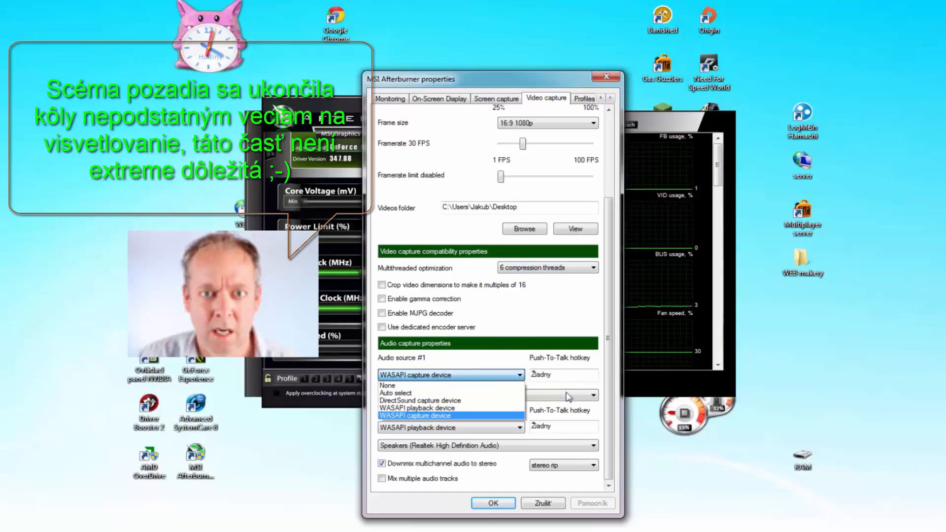
pyautogui.click(490, 415)
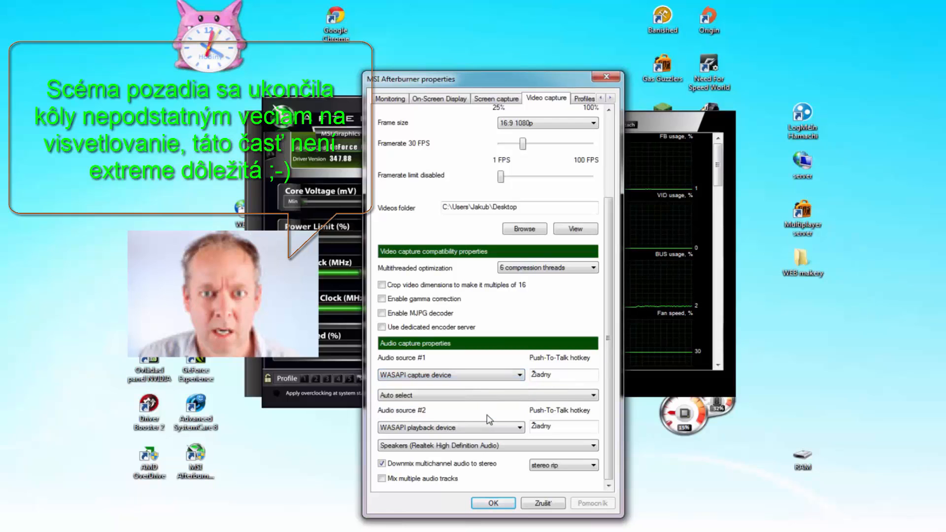
pyautogui.click(487, 395)
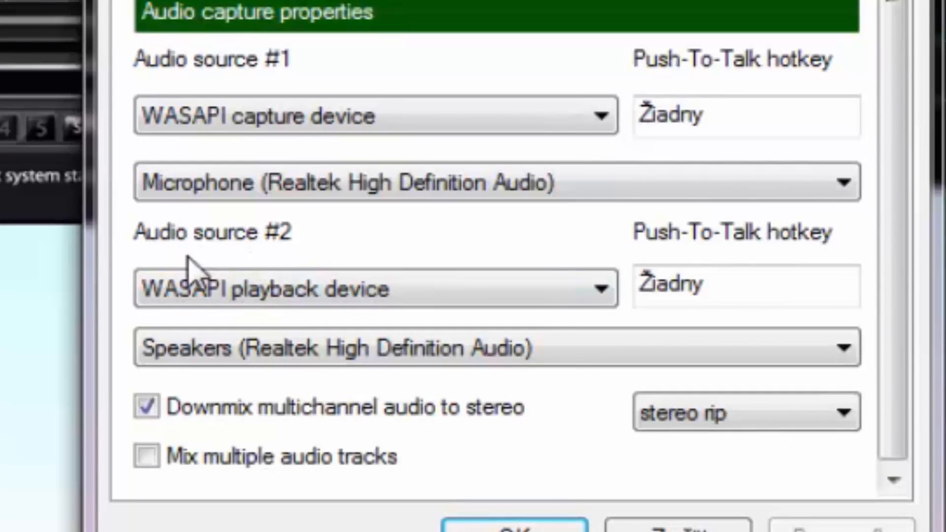
# Set audio source #2 to WASAPI playback device with Speakers (Realtek High Definition Audio), and choose stereo rip for the downmix
pyautogui.click(272, 296)
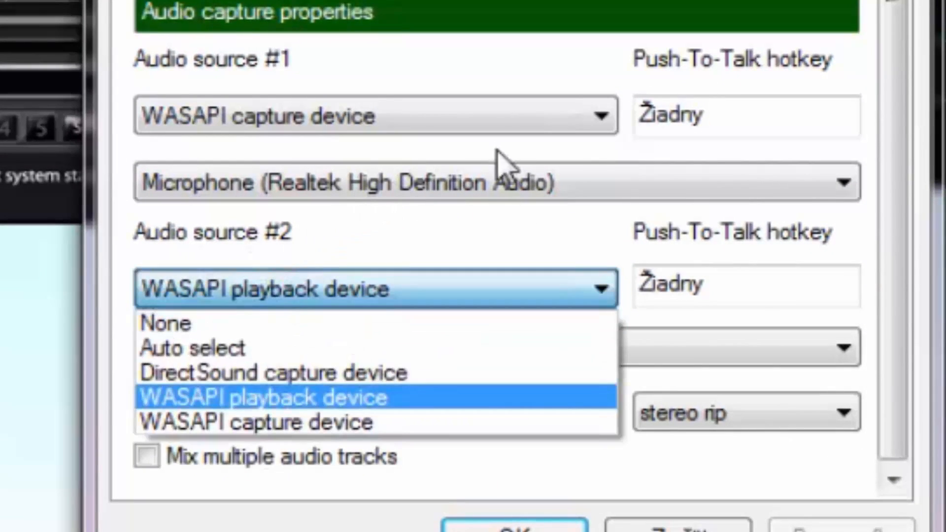
pyautogui.click(507, 232)
pyautogui.click(516, 296)
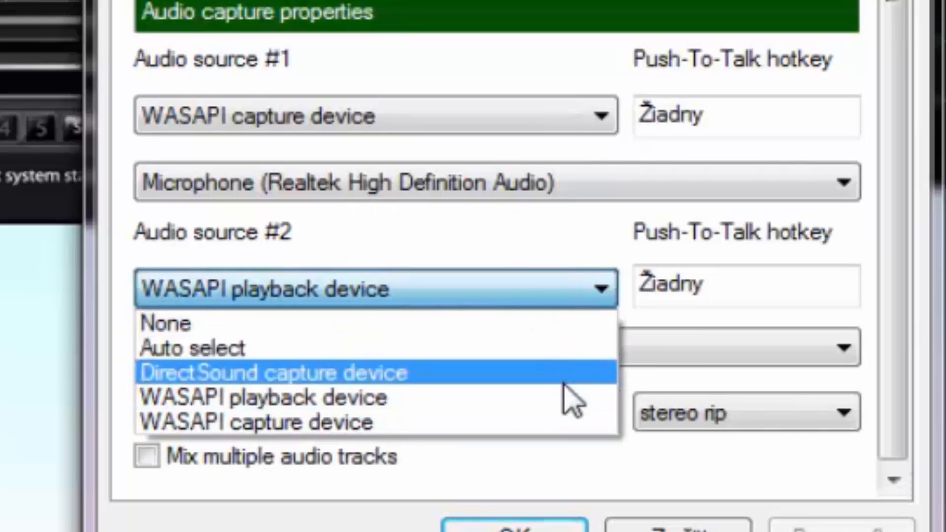
pyautogui.click(566, 399)
pyautogui.click(566, 348)
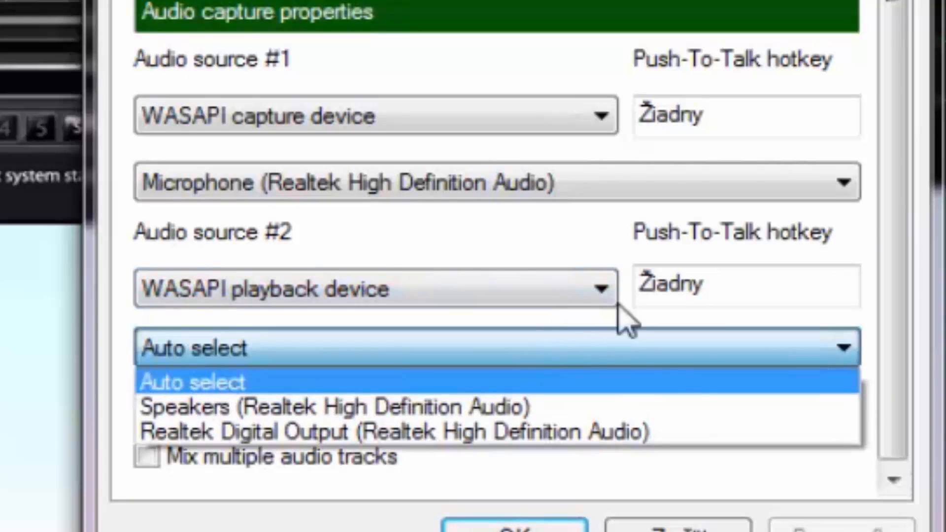
pyautogui.click(681, 407)
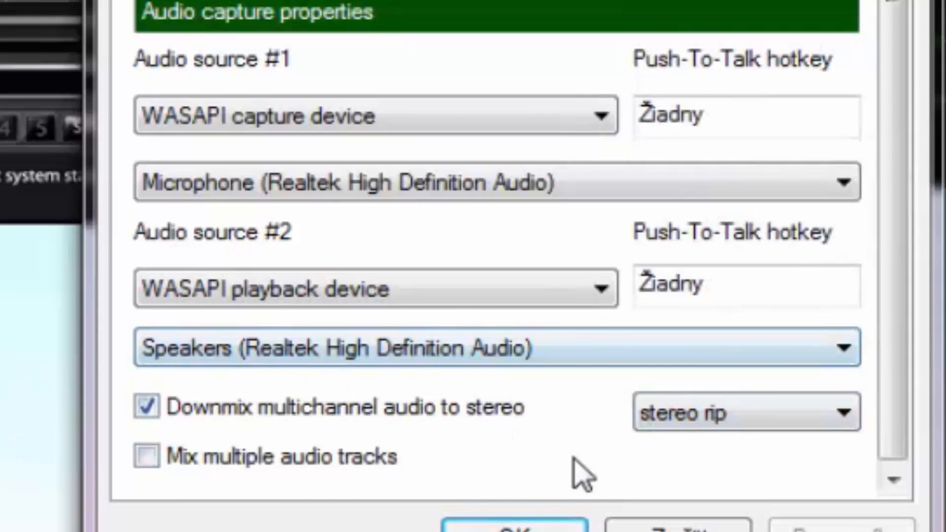
pyautogui.click(744, 419)
pyautogui.click(832, 450)
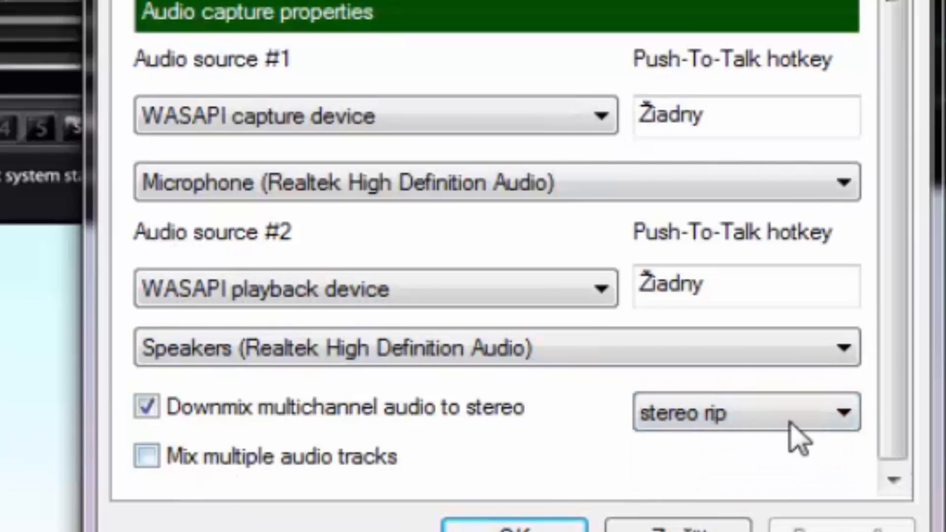
# Accept the video and audio capture settings and close the properties dialog
pyautogui.click(551, 518)
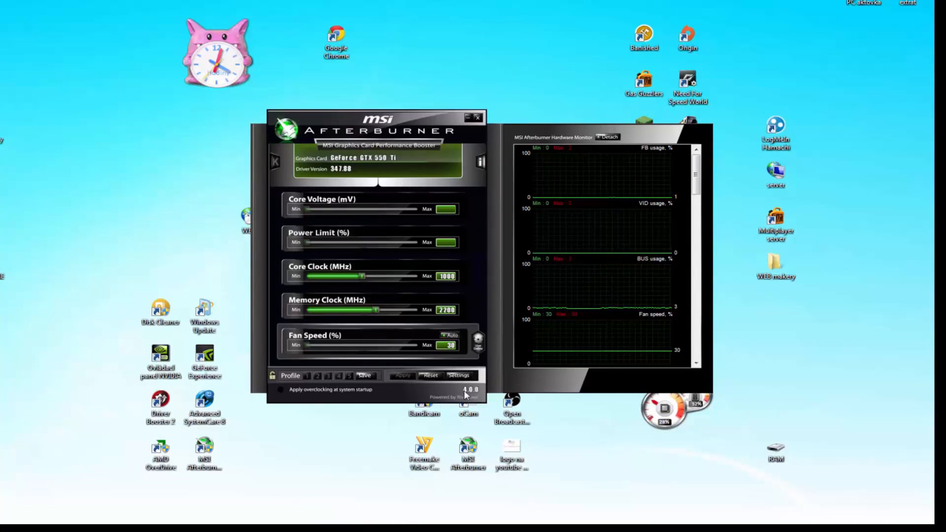
# Reopen the video capture properties, examine the Push-To-Talk hotkey fields of both audio sources, and close the dialog with OK
pyautogui.click(455, 376)
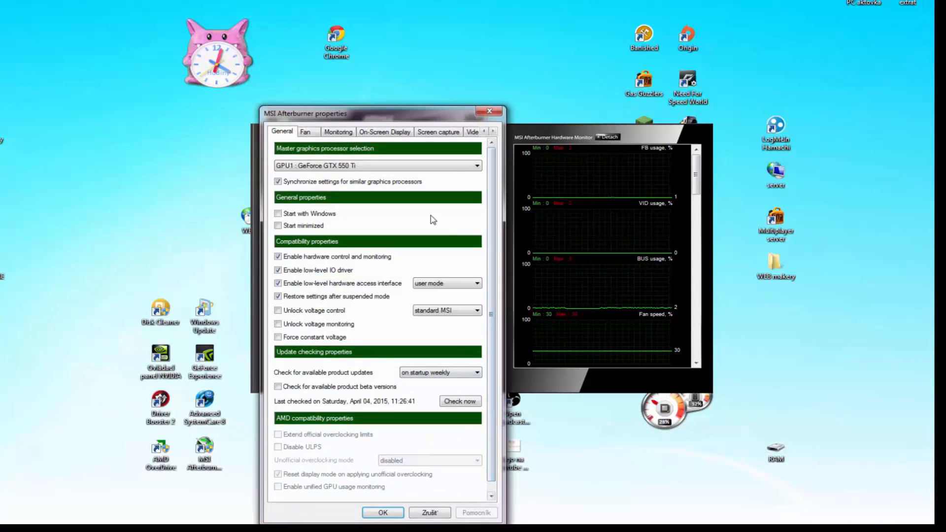
pyautogui.click(472, 133)
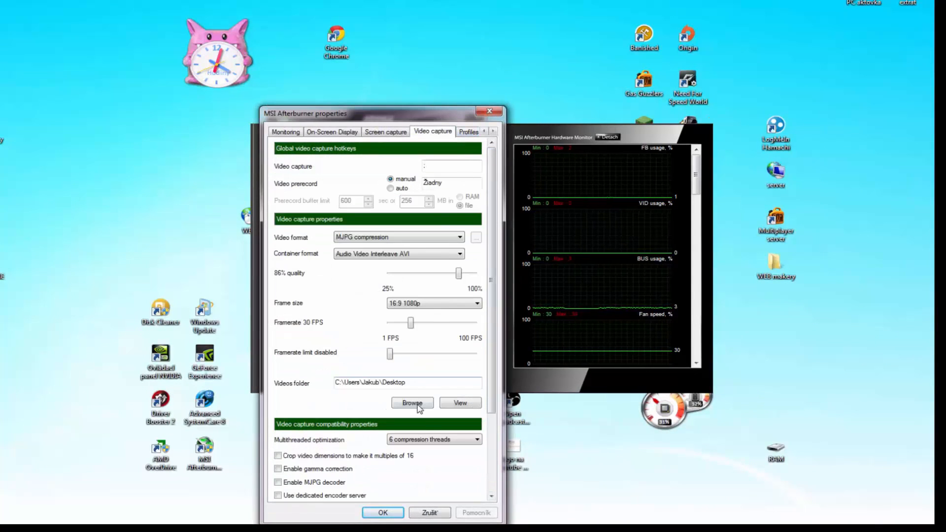
pyautogui.scroll(-3, 495, 394)
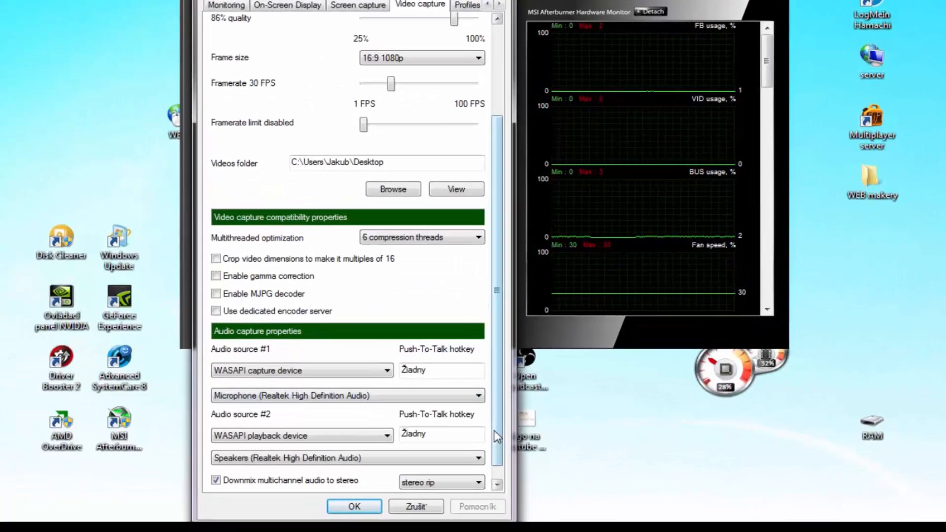
pyautogui.moveTo(493, 458); pyautogui.dragTo(493, 469)
pyautogui.click(447, 394)
pyautogui.click(419, 362)
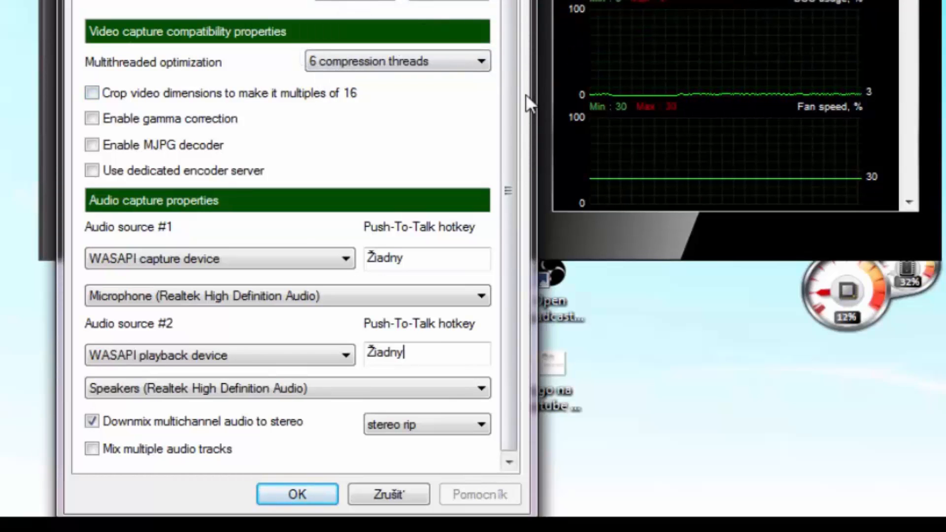
pyautogui.click(311, 496)
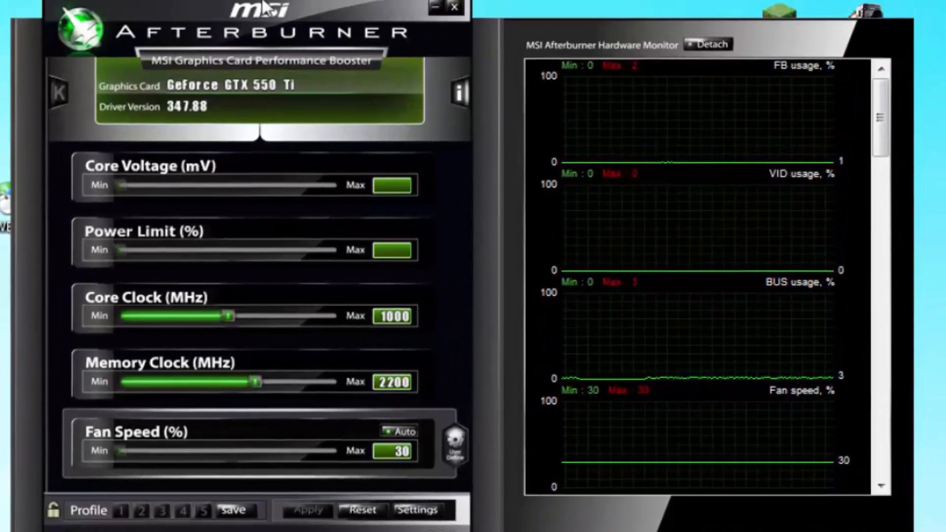